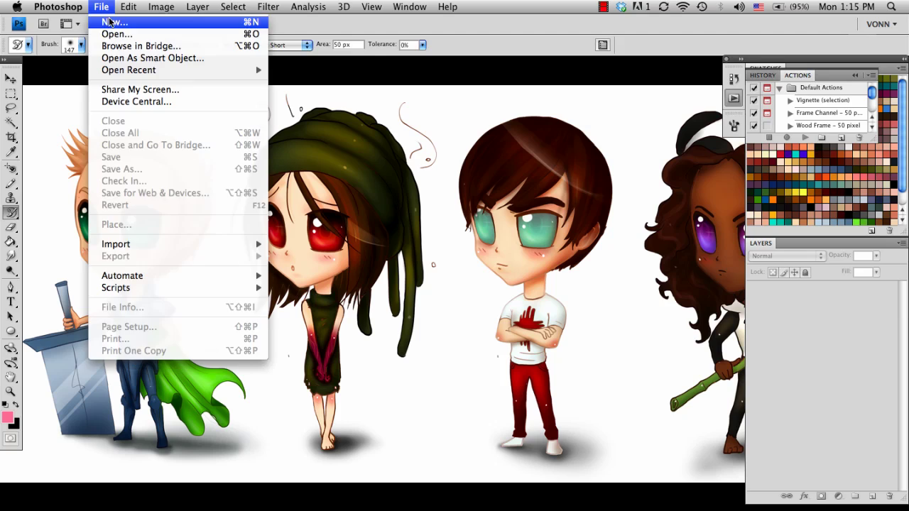
Create a 14 × 14 inch, 300 ppi document named 'Neon Sign' and view it full screen
left_click(111, 22)
type("Neon Sign")
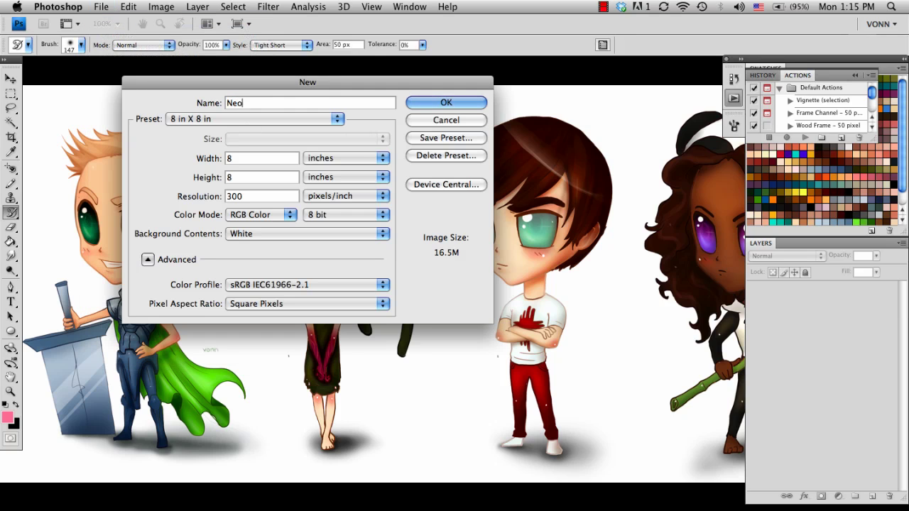
left_click(250, 157)
type("14")
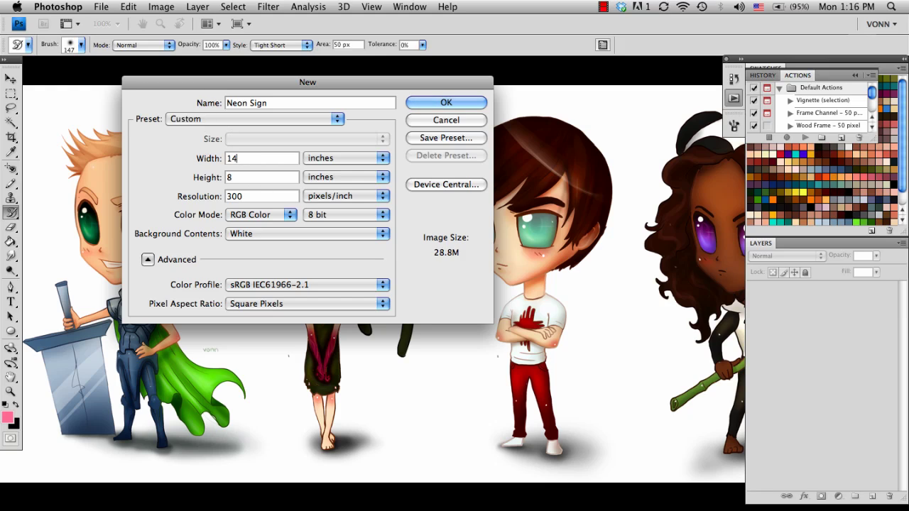
key("Tab")
type("14")
key("Return")
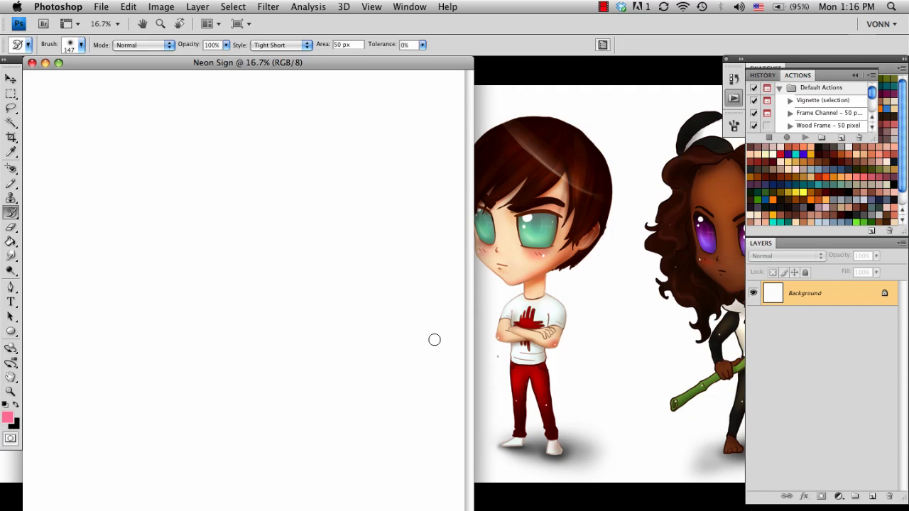
key("f")
mouse_move(561, 321)
left_mouse_down()
mouse_move(457, 280)
mouse_move(412, 282)
mouse_move(414, 291)
left_mouse_up()
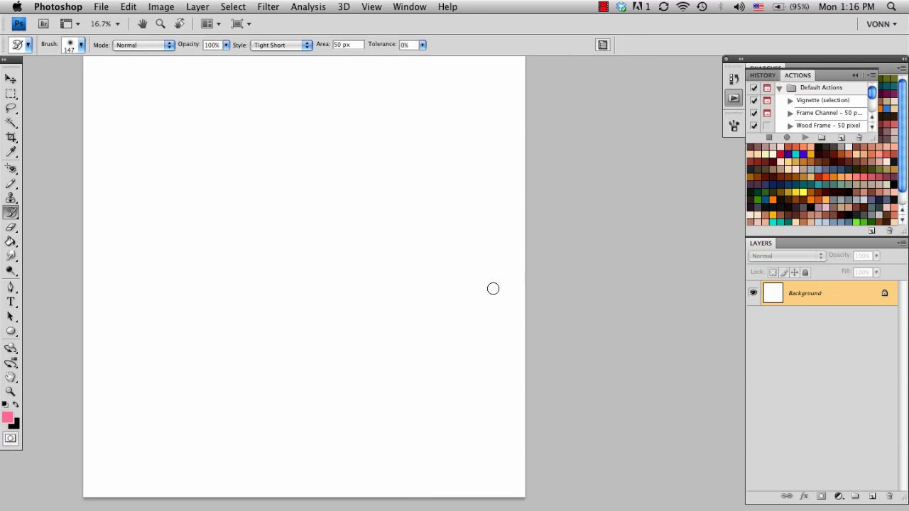
Fill the white Background with a dark navy using the Paint Bucket
left_click(852, 77)
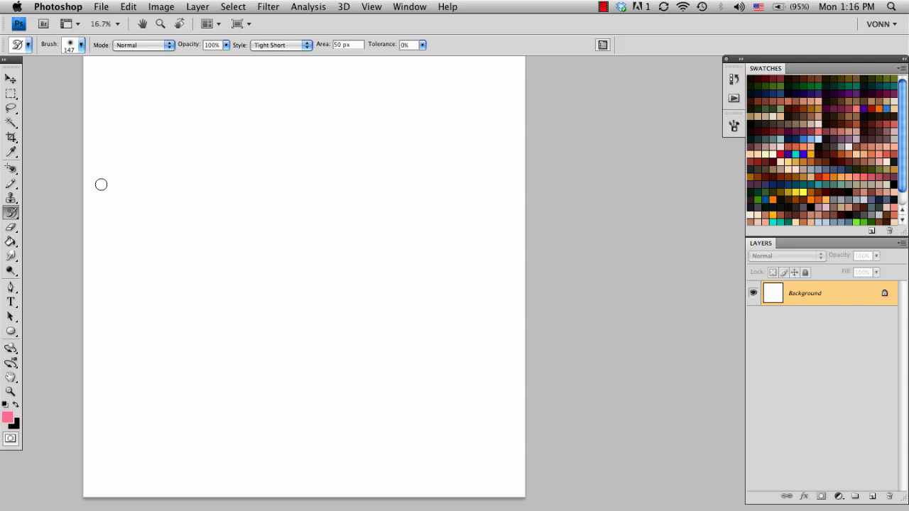
left_click(15, 245)
left_click(42, 250)
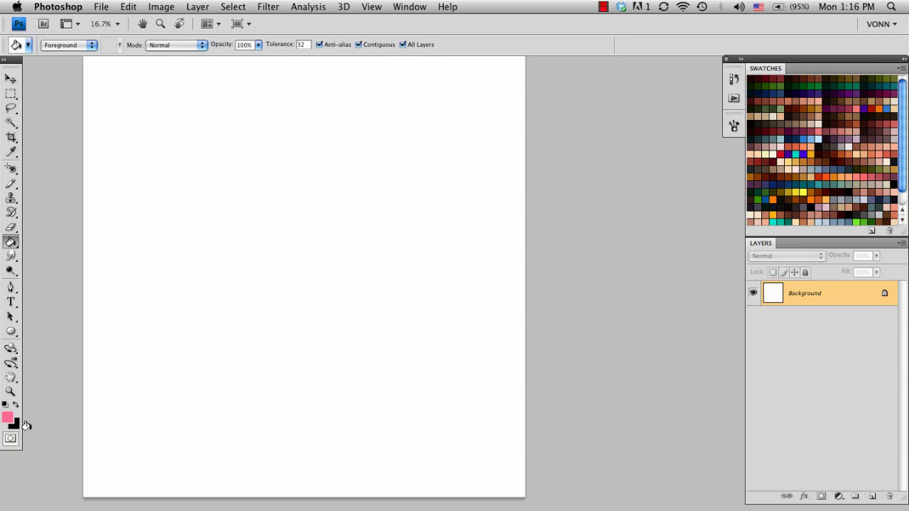
left_click(8, 416)
left_click_drag(345, 365, 342, 364)
left_click_drag(406, 330, 409, 285)
left_click_drag(324, 368, 333, 361)
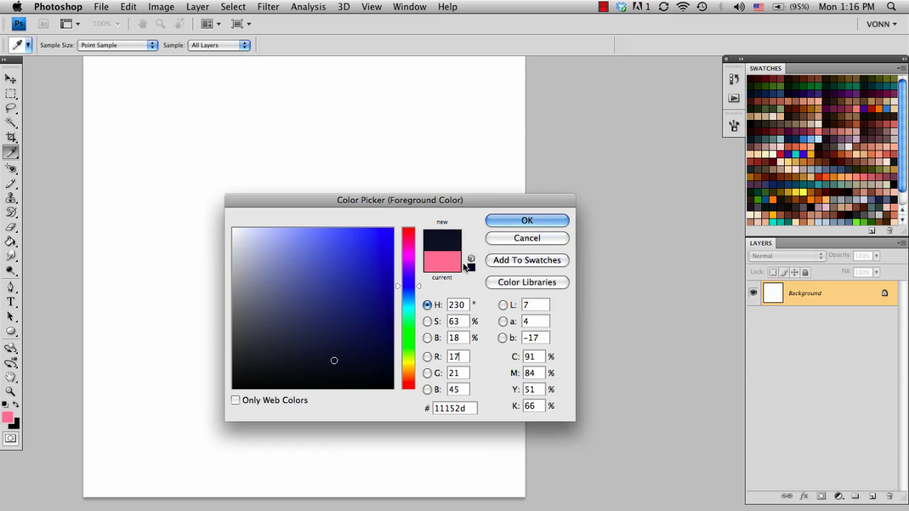
left_click(513, 220)
key("g")
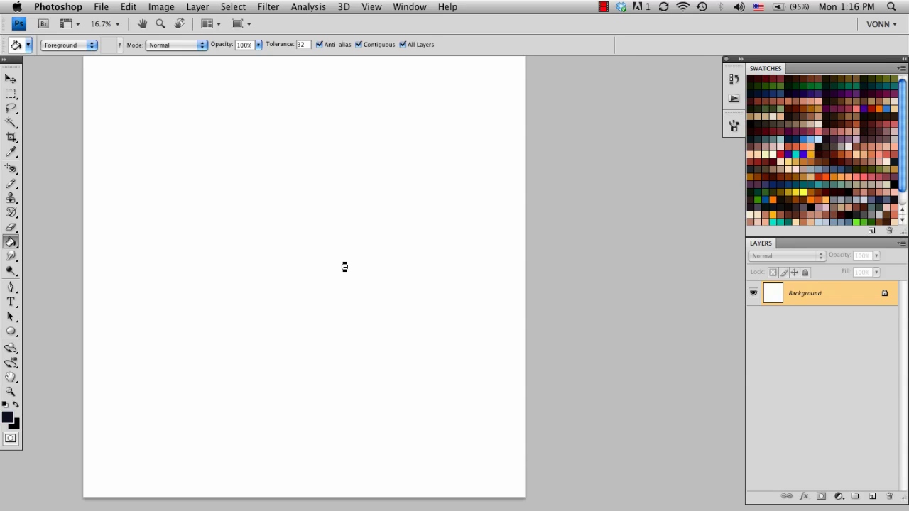
left_click(323, 275)
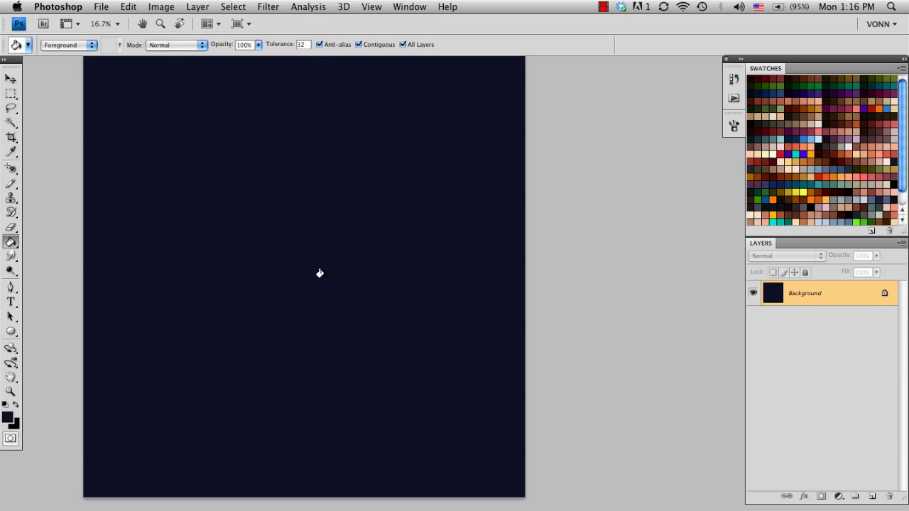
Change the foreground to the darker navy 0b0e1f and add an empty Layer 1
left_click(8, 419)
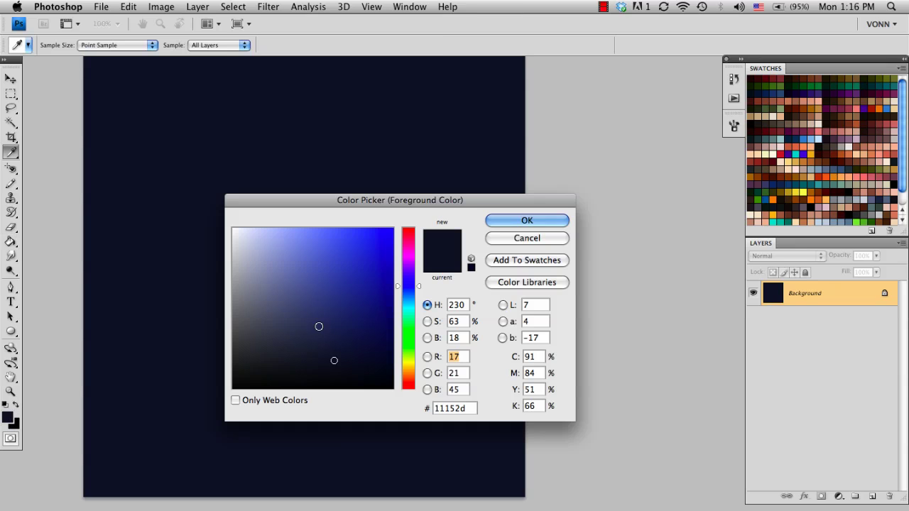
left_click(335, 370)
left_click(526, 221)
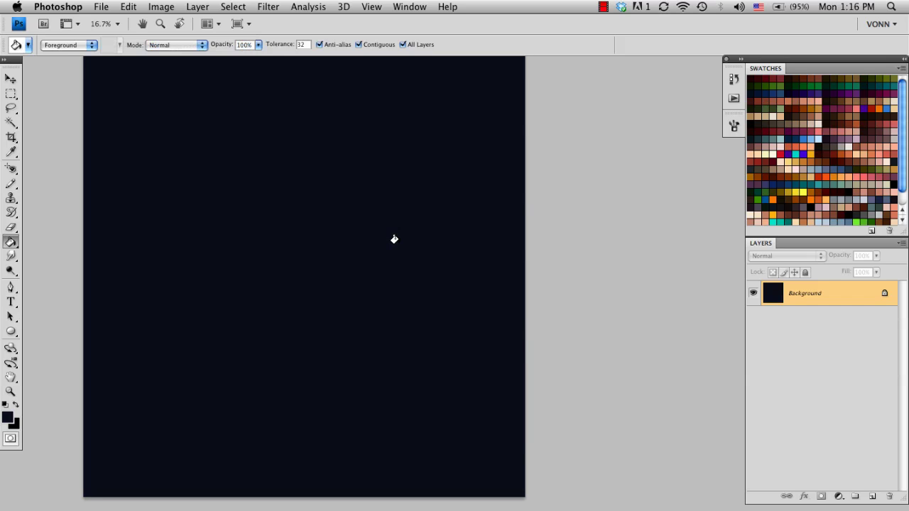
left_click(872, 496)
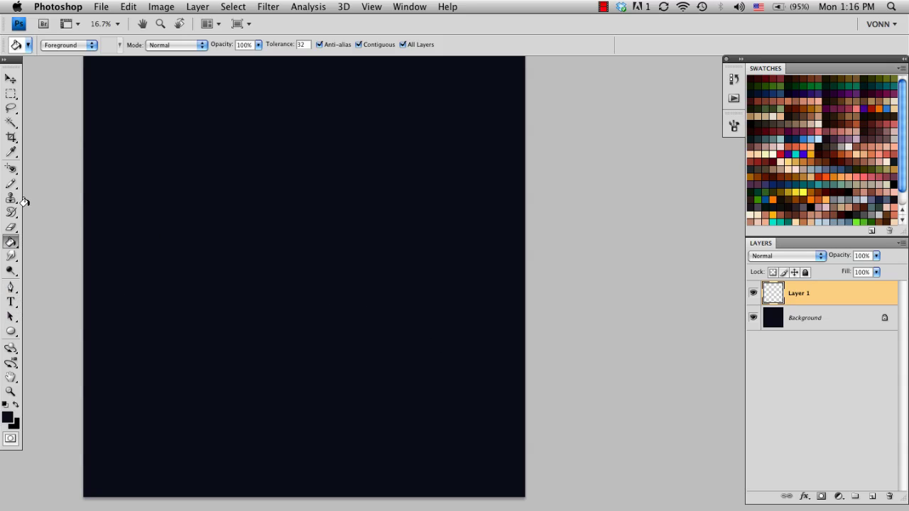
Draw a large golden-yellow #ffcc00 circle across the canvas with the Ellipse Tool
left_click(11, 331)
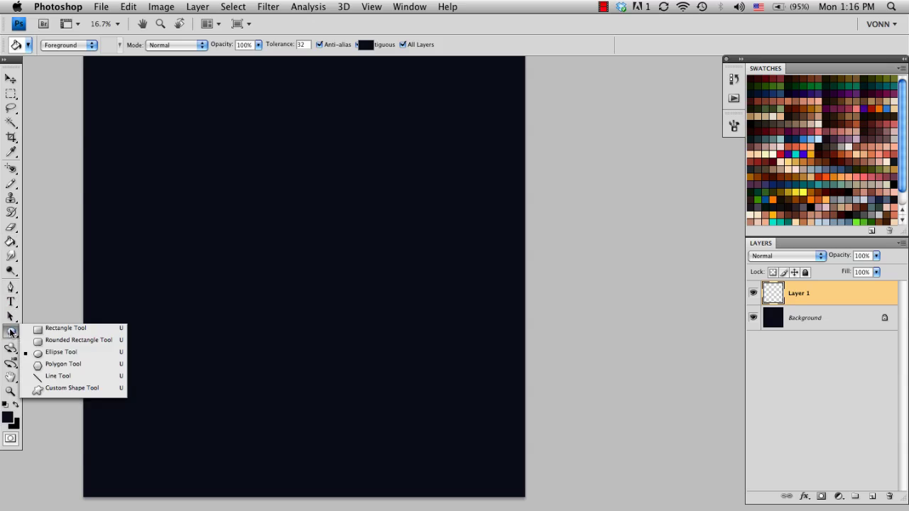
left_click(61, 353)
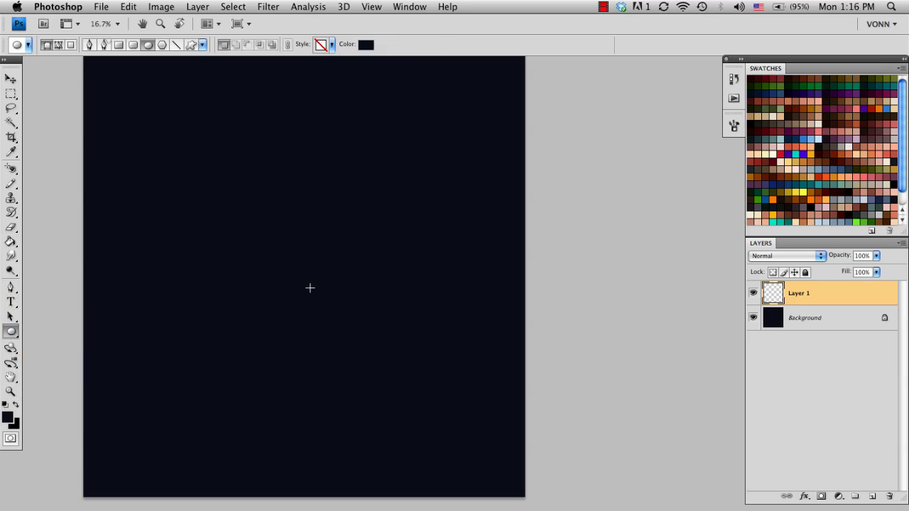
left_click_drag(296, 211, 218, 221)
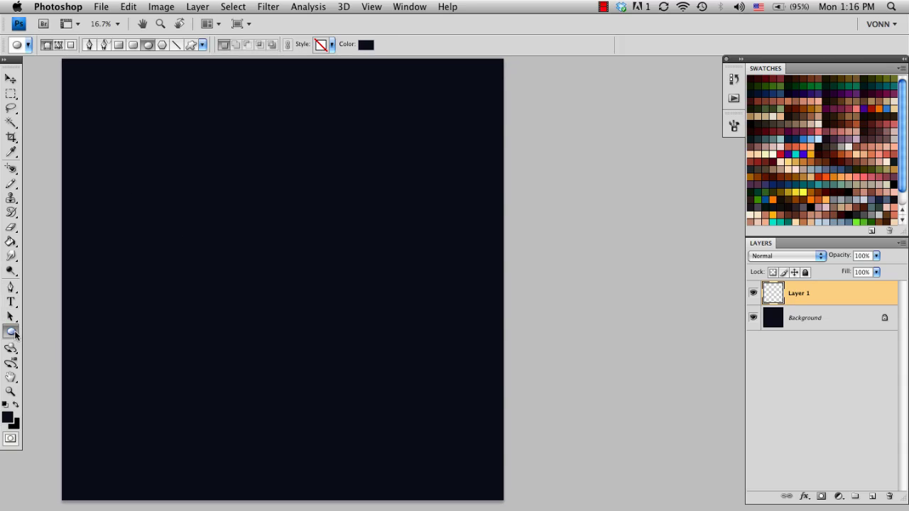
left_click(9, 417)
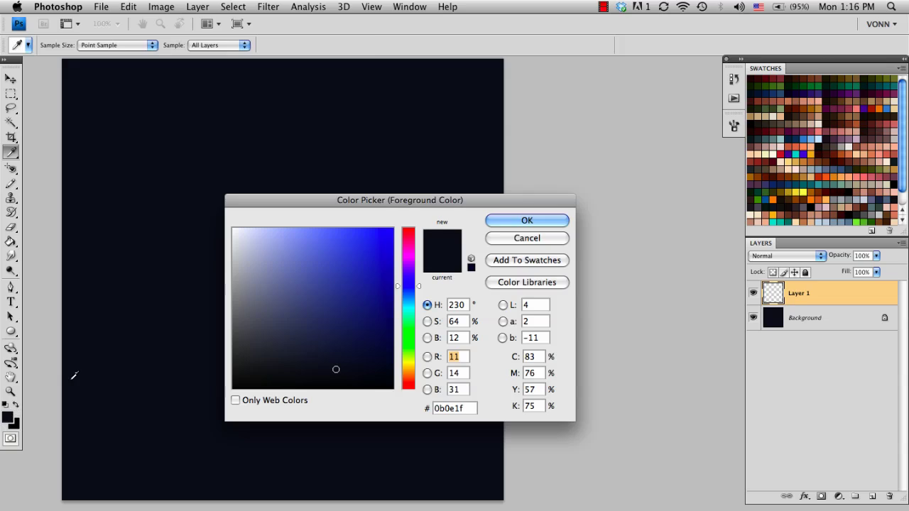
left_click(406, 363)
left_click(392, 230)
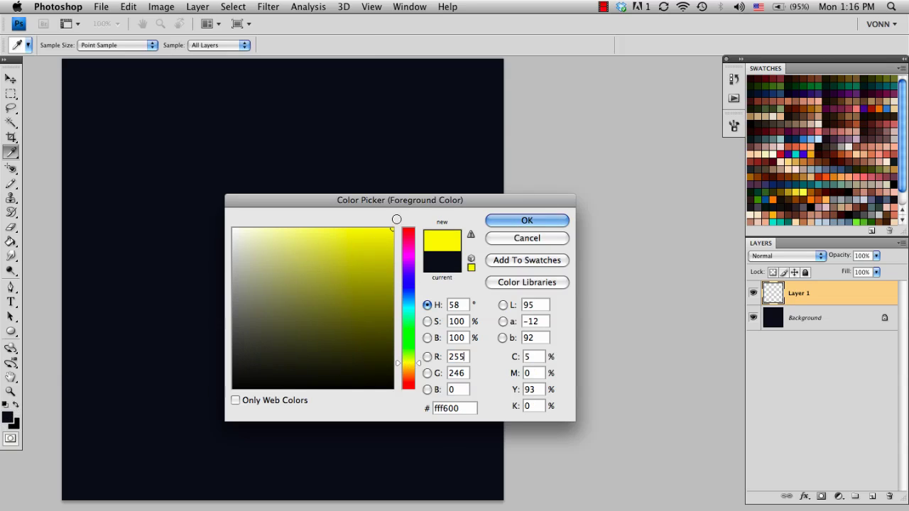
left_click_drag(408, 361, 410, 369)
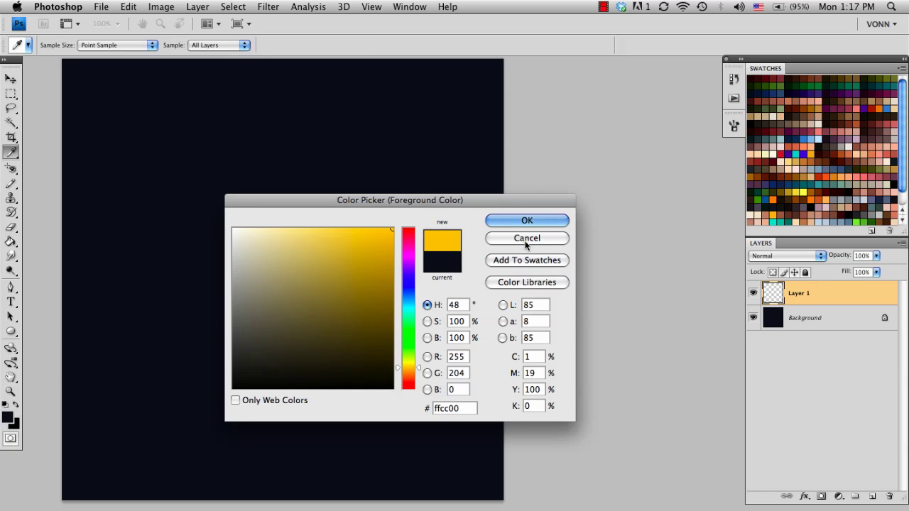
left_click(527, 220)
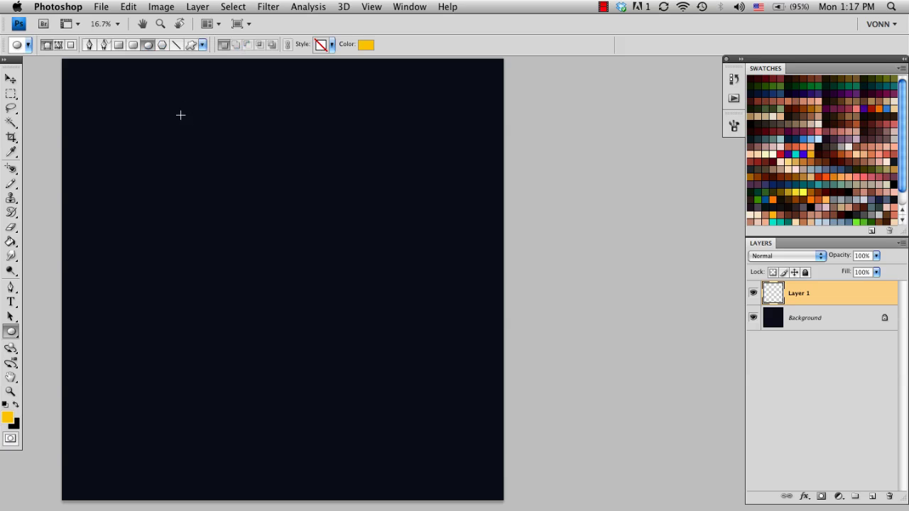
left_click_drag(161, 108, 472, 419)
Shift the circle slightly up-left and merge it down into Layer 1 as pixels
key("v")
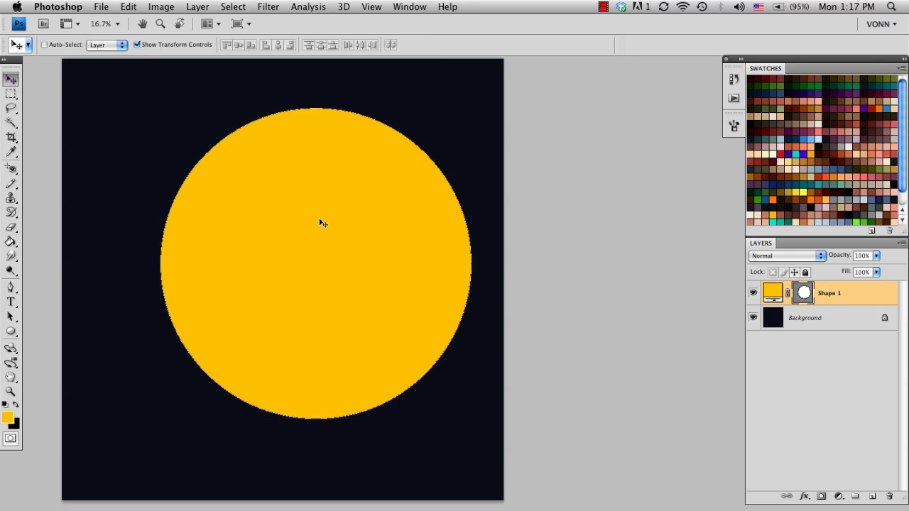
left_click_drag(325, 221, 284, 211)
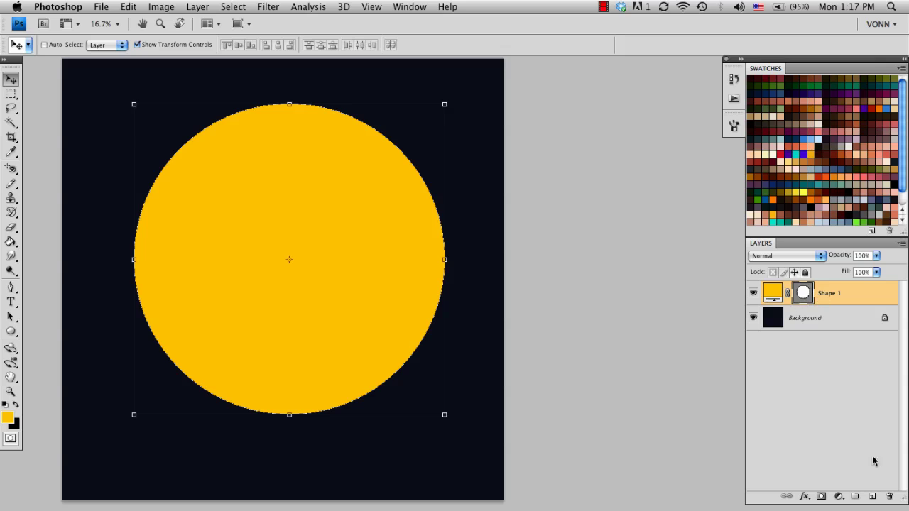
left_click(873, 497)
left_click_drag(798, 294, 788, 324)
left_click(775, 299)
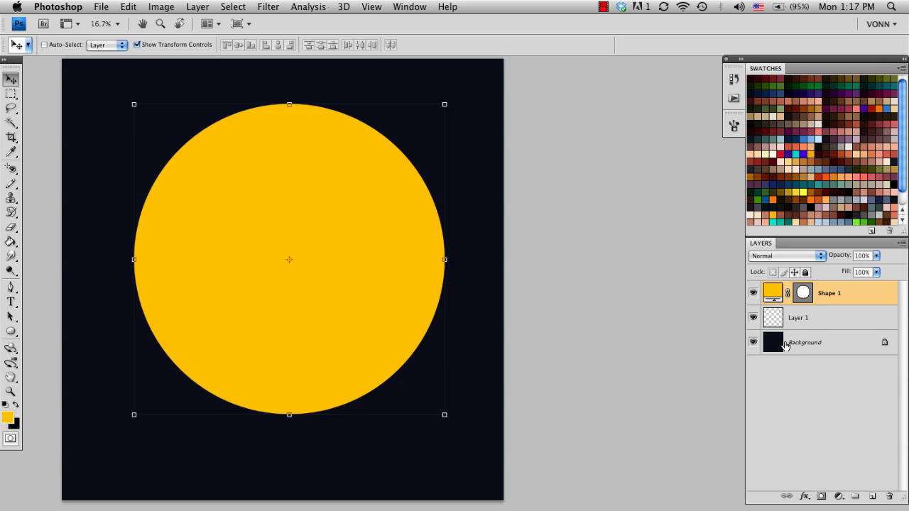
key("super+e")
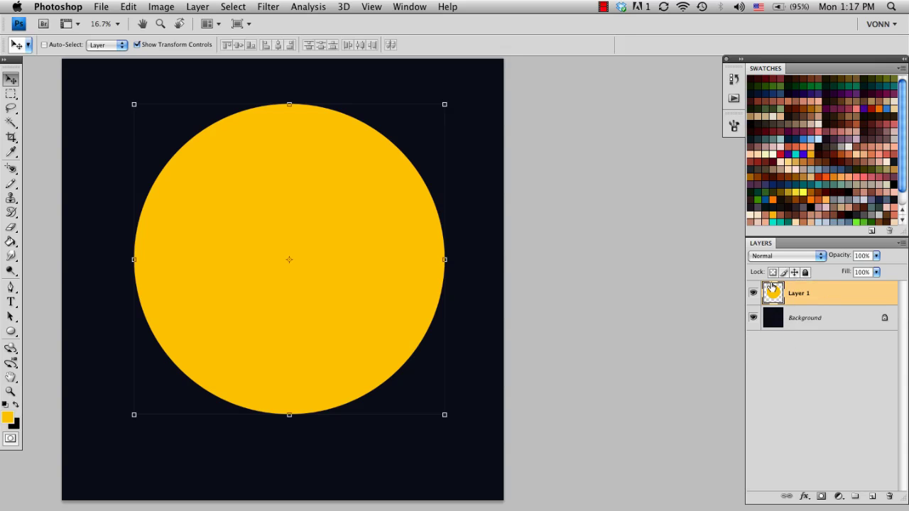
Set up a hard round Eraser about 755 px wide
left_click(11, 227)
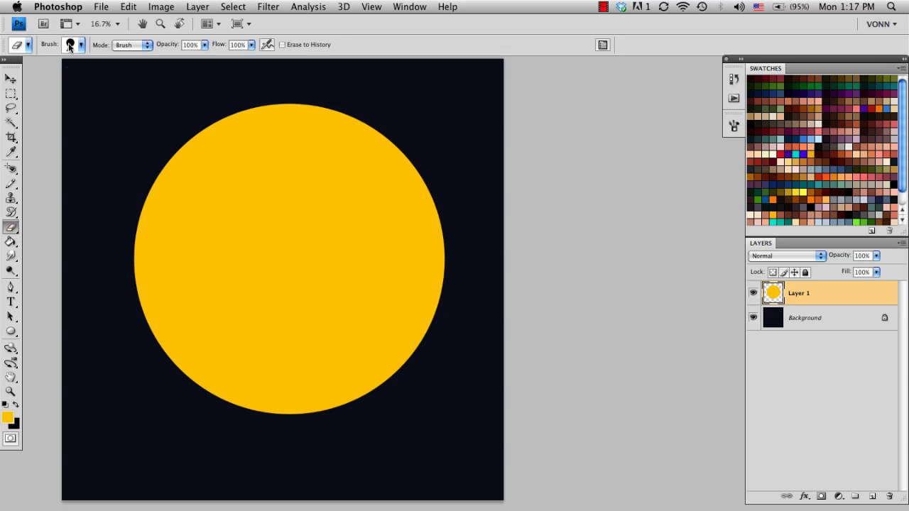
mouse_move(362, 171)
left_mouse_down()
mouse_move(402, 182)
mouse_move(395, 156)
left_mouse_up()
key("super+z")
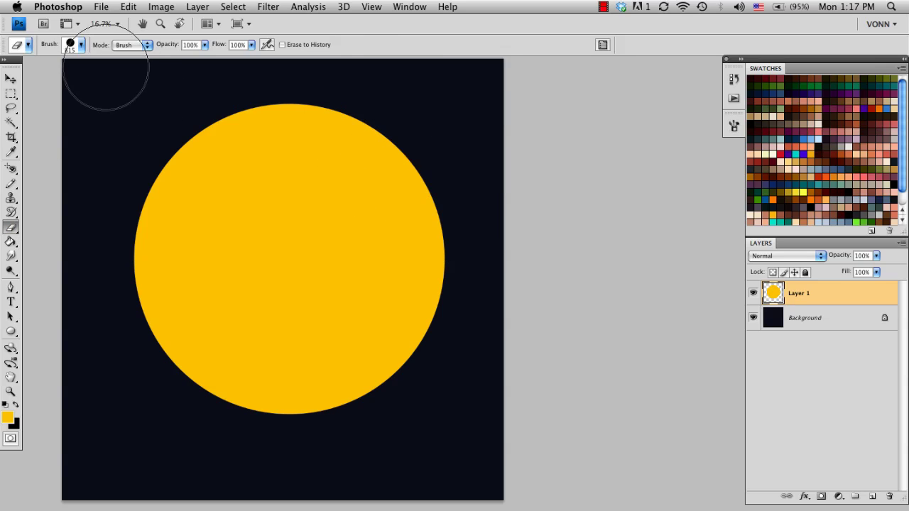
left_click(731, 128)
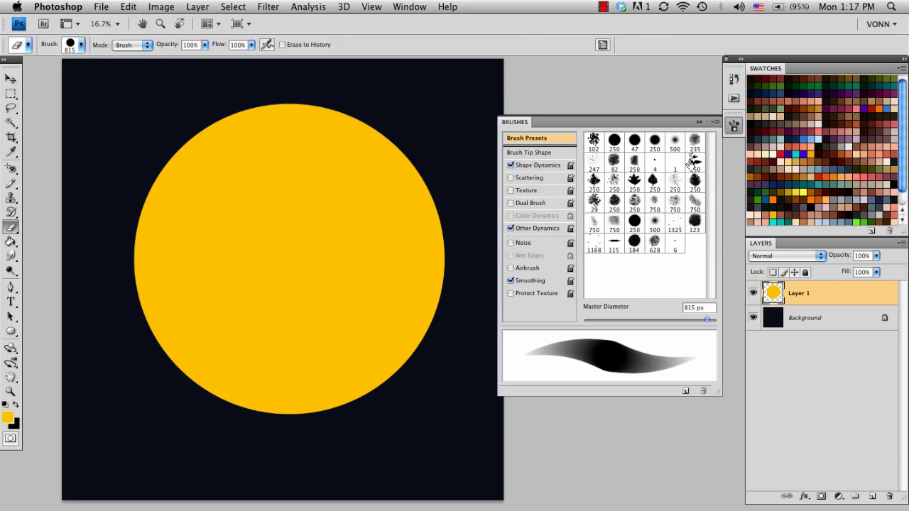
left_click(514, 229)
left_click(733, 126)
mouse_move(424, 188)
left_mouse_down()
mouse_move(445, 192)
mouse_move(424, 179)
left_mouse_up()
left_click_drag(377, 159, 392, 155)
Erase three round bites down the circle's right edge and clear the leftover yellow sliver
left_click(392, 154)
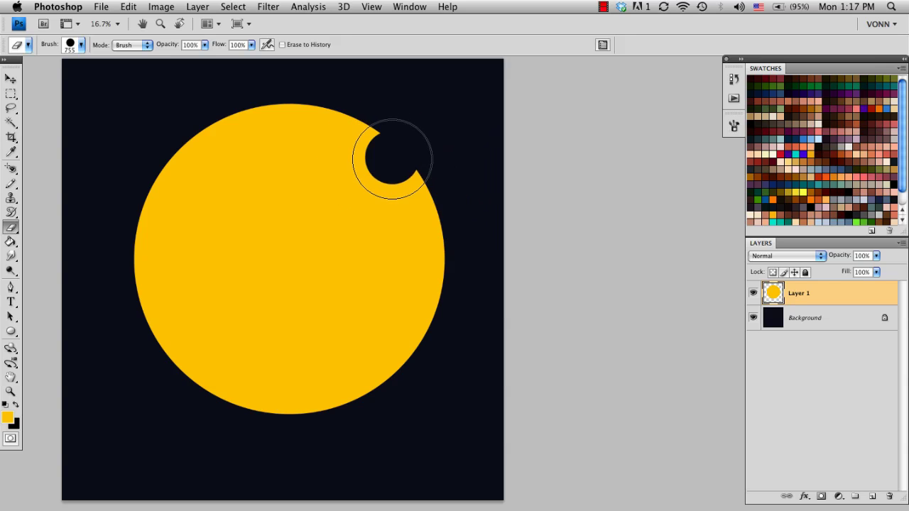
left_click(392, 209)
left_click(399, 264)
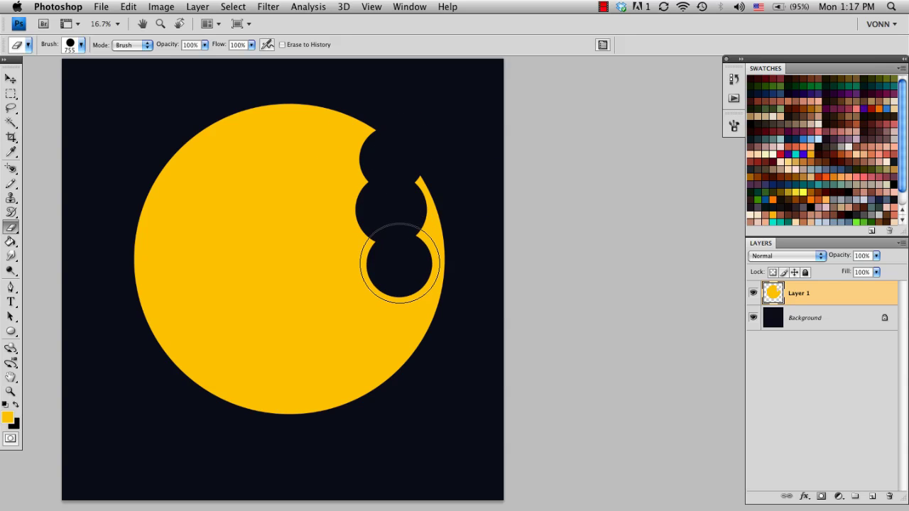
mouse_move(415, 286)
left_mouse_down()
mouse_move(438, 143)
mouse_move(402, 229)
left_mouse_up()
left_click(429, 184)
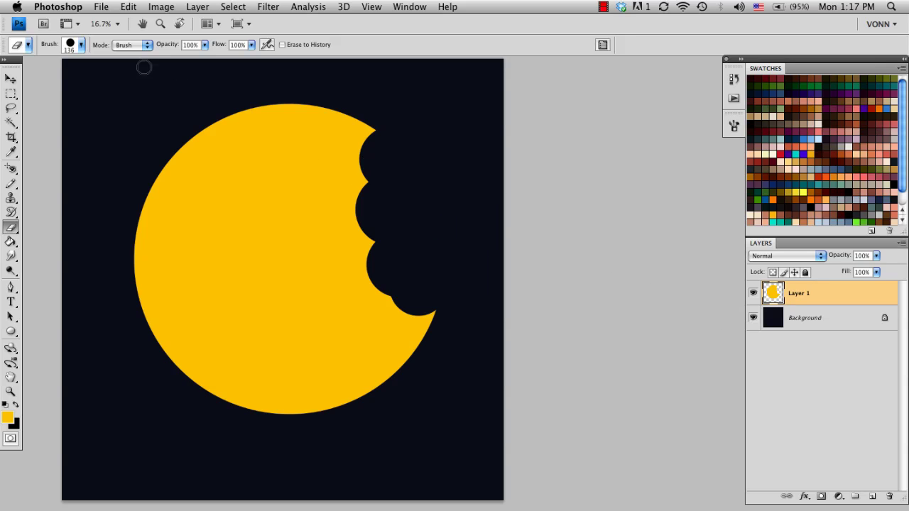
Move the bitten cookie shape lower on the canvas
left_click(11, 110)
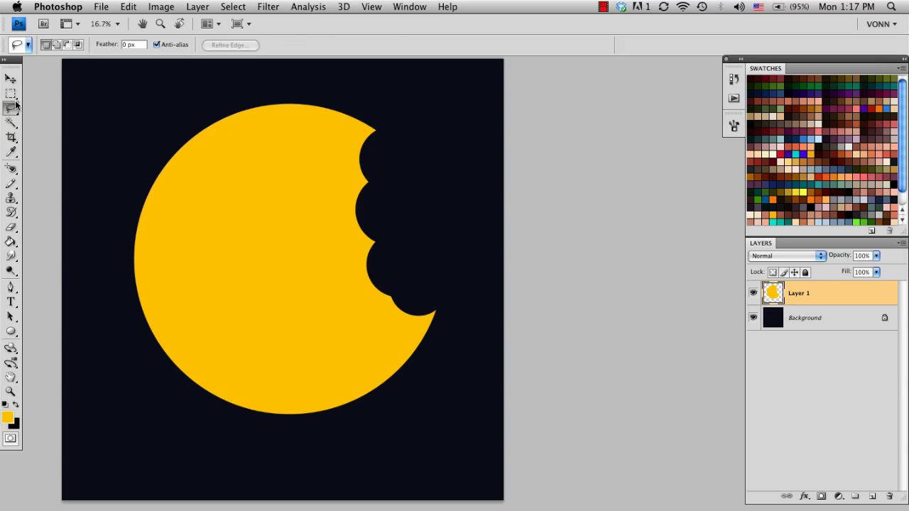
right_click(10, 107)
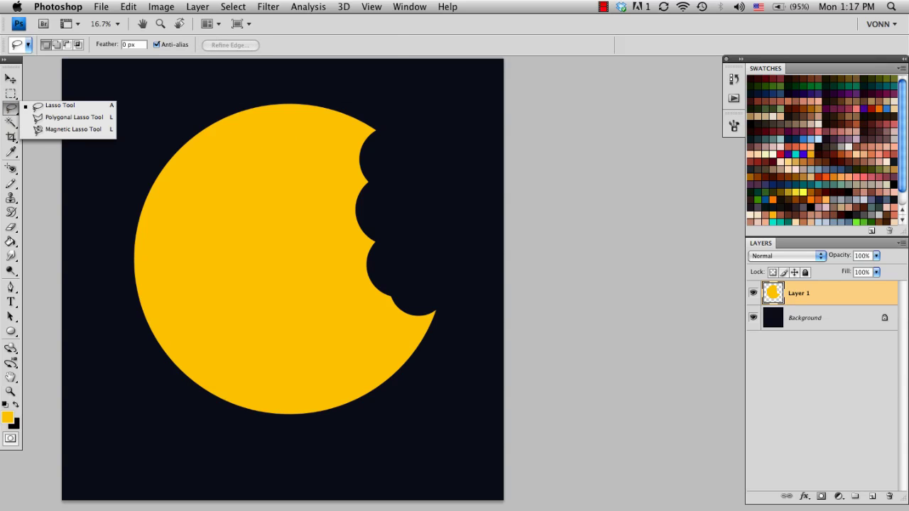
key("super+a")
key("v")
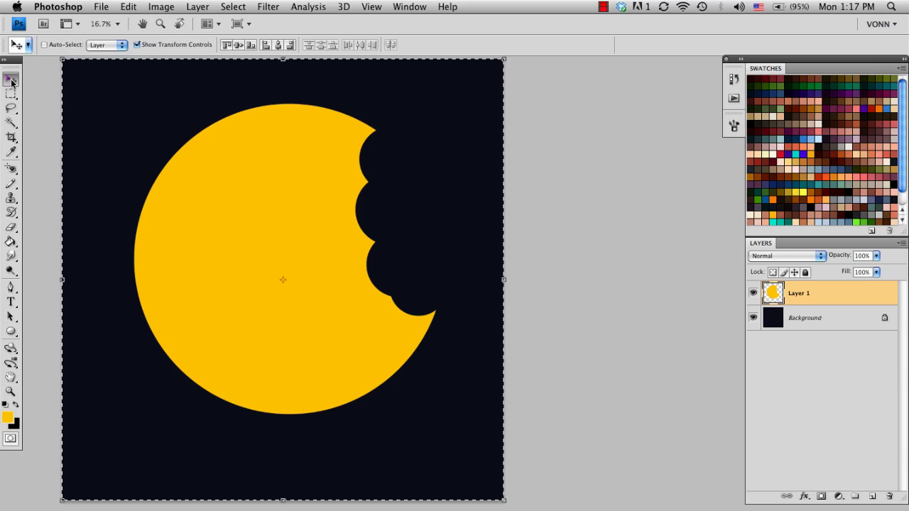
mouse_move(276, 212)
left_mouse_down()
mouse_move(260, 232)
mouse_move(275, 260)
left_mouse_up()
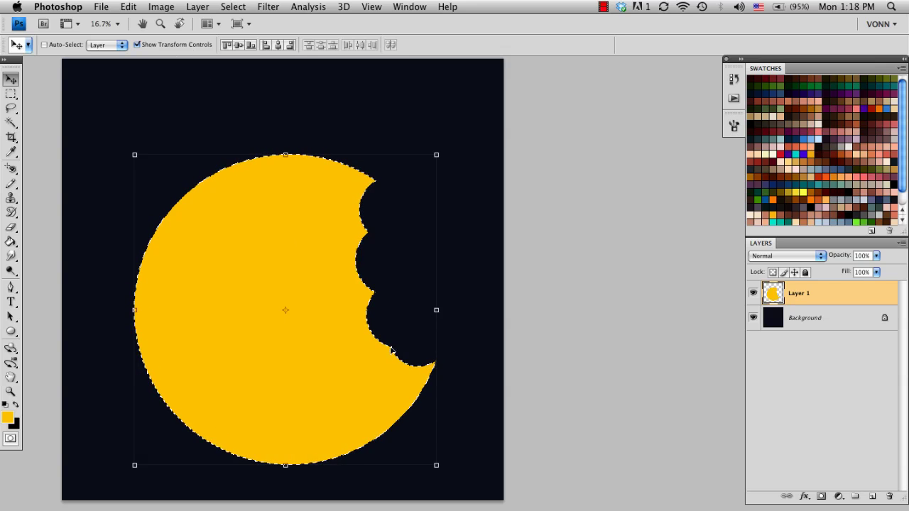
Contract the cookie selection by 30 px and delete the interior, leaving a ring
left_click(159, 6)
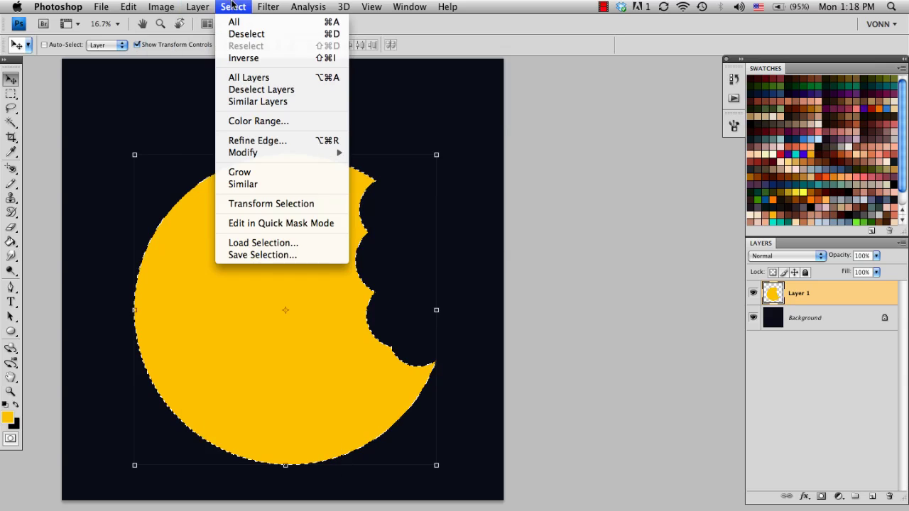
mouse_move(288, 152)
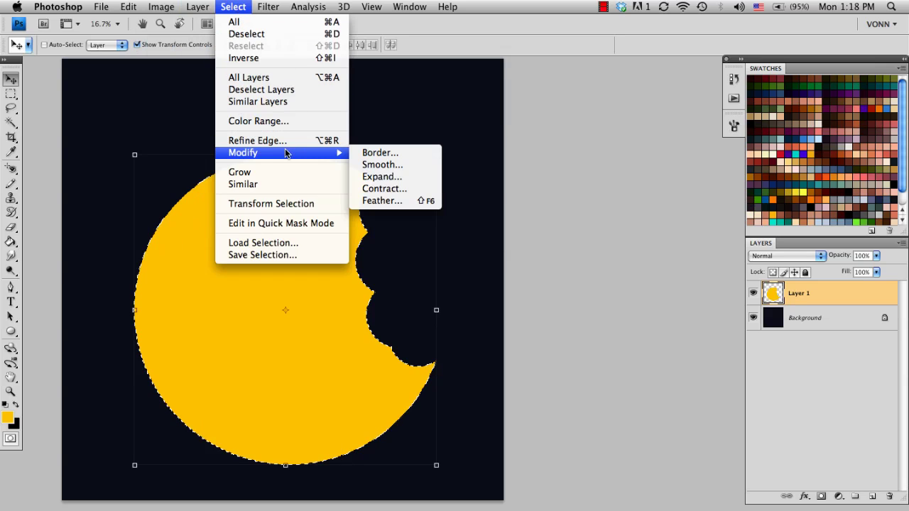
left_click(385, 189)
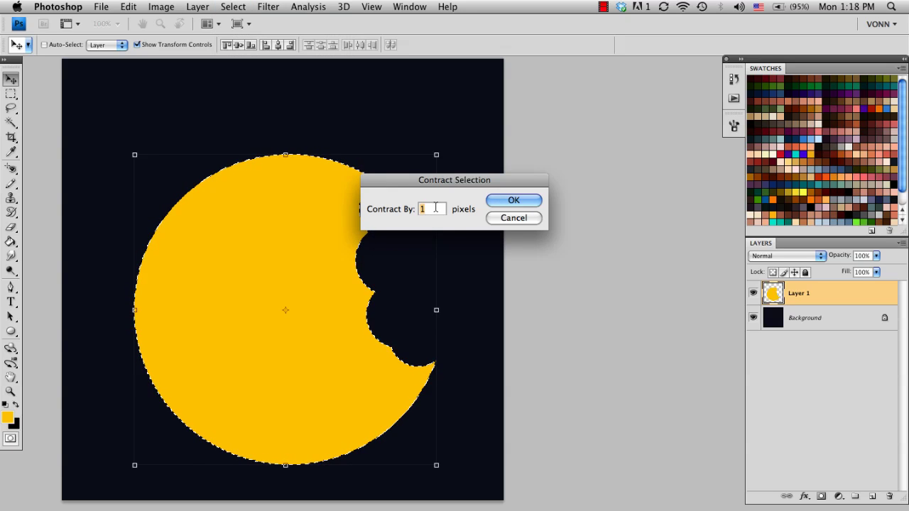
type("30")
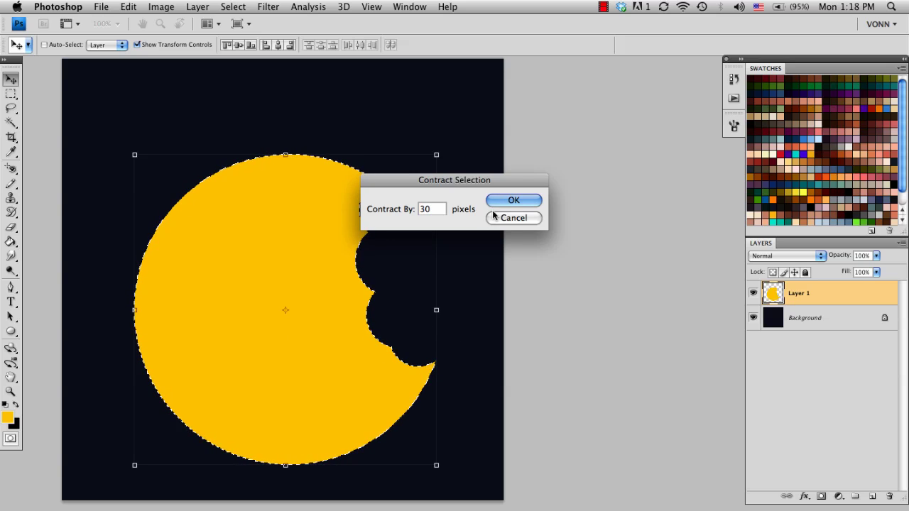
left_click(511, 199)
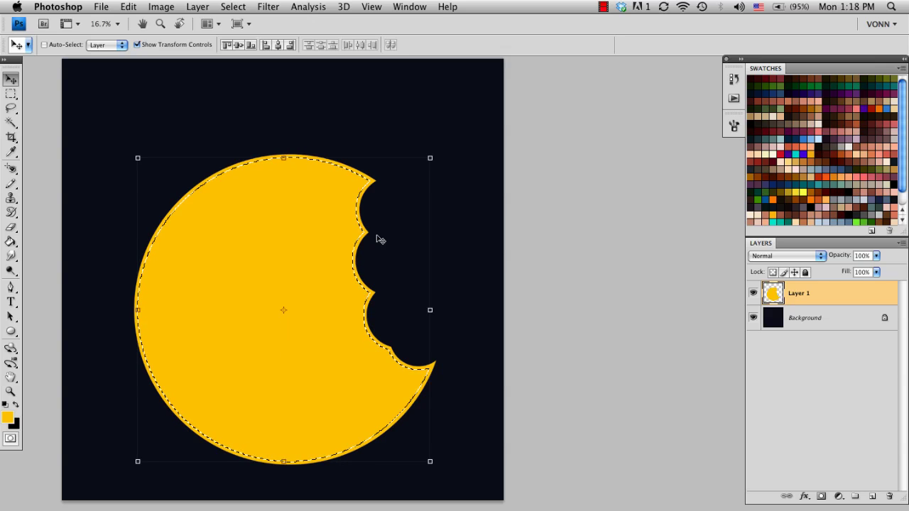
key("Delete")
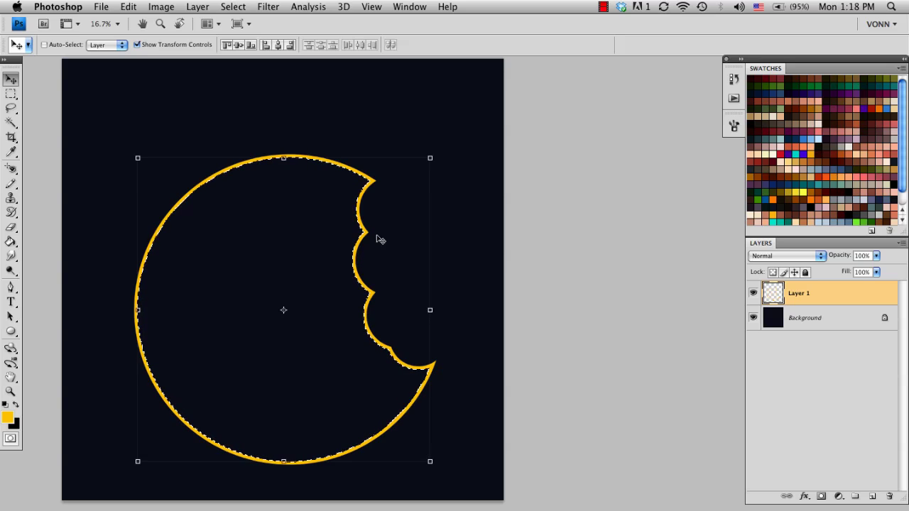
key("super+d")
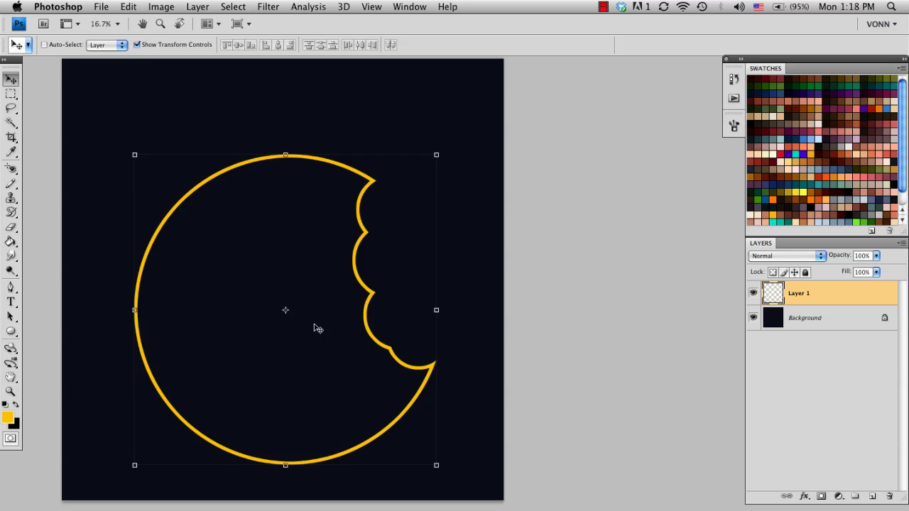
Nudge the ring into position with Shift+arrow keys
key("shift+Up")
key("shift+Up")
key("shift+Up")
key("shift+Up")
key("shift+Up")
key("shift+Up")
key("shift+Up")
key("shift+Up")
key("shift+Up")
key("shift+Up")
key("shift+Up")
key("shift+Right")
key("shift+Right")
key("shift+Right")
key("shift+Right")
key("shift+Up")
key("shift+Up")
key("shift+Up")
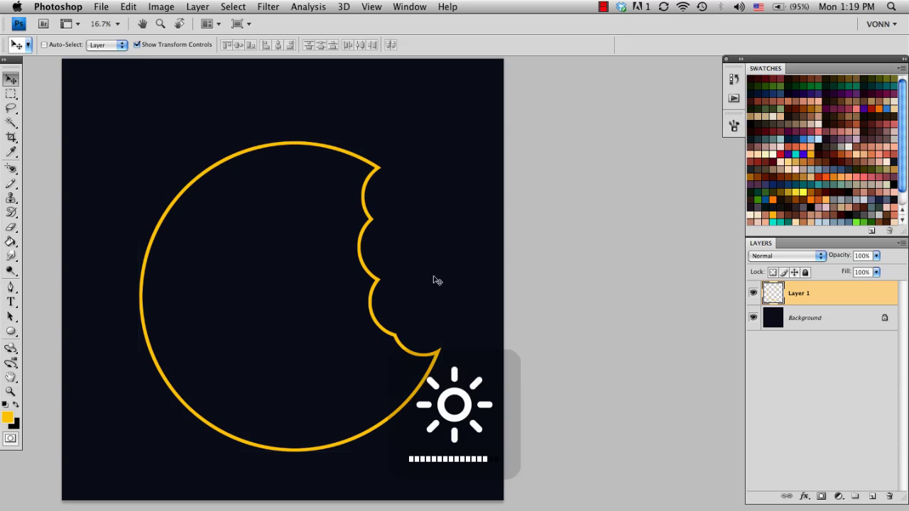
key("shift+Up")
key("shift+Left")
key("shift+Left")
key("shift+Left")
key("shift+Down")
key("shift+Down")
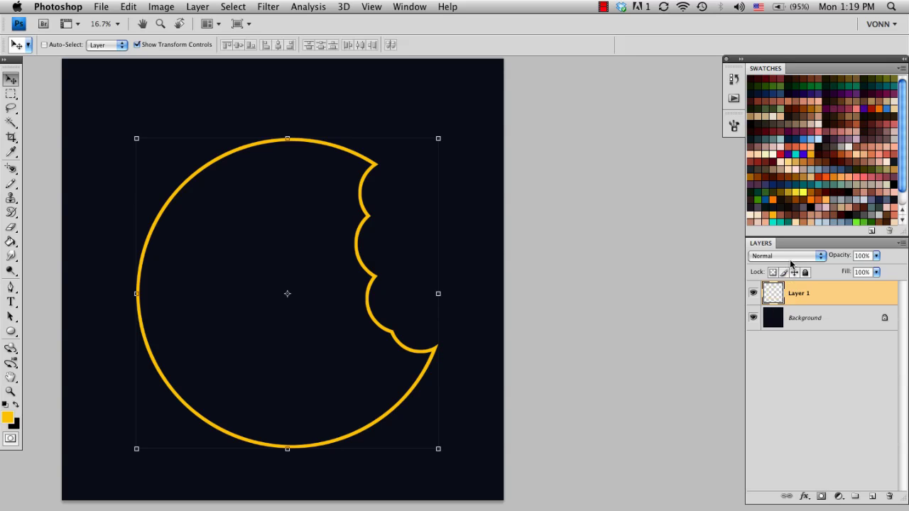
Add a Drop Shadow effect to the ring layer, leaving Inner Shadow off
left_click(806, 499)
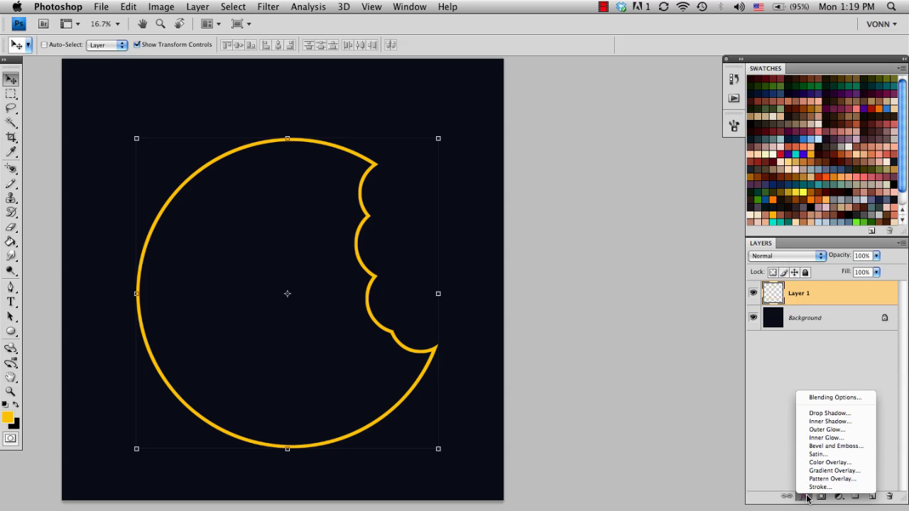
left_click(816, 413)
left_click_drag(592, 260, 470, 108)
left_click(415, 161)
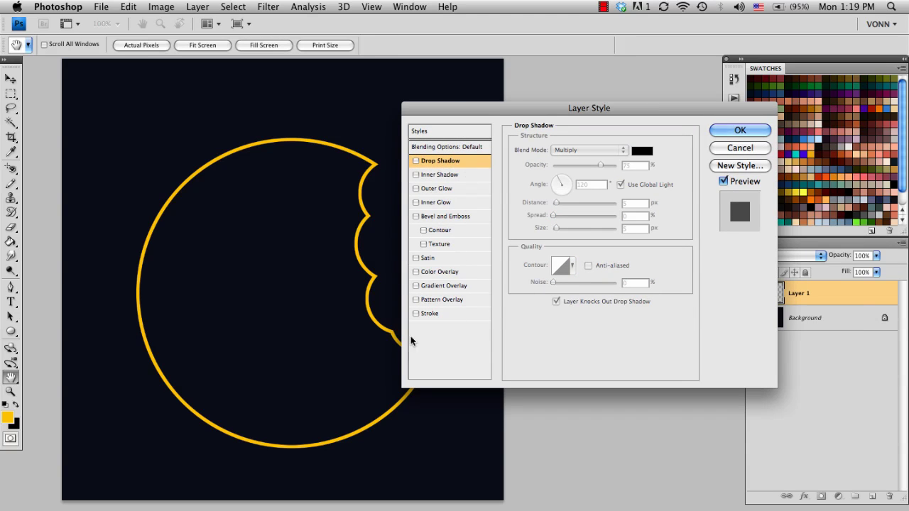
left_click(415, 160)
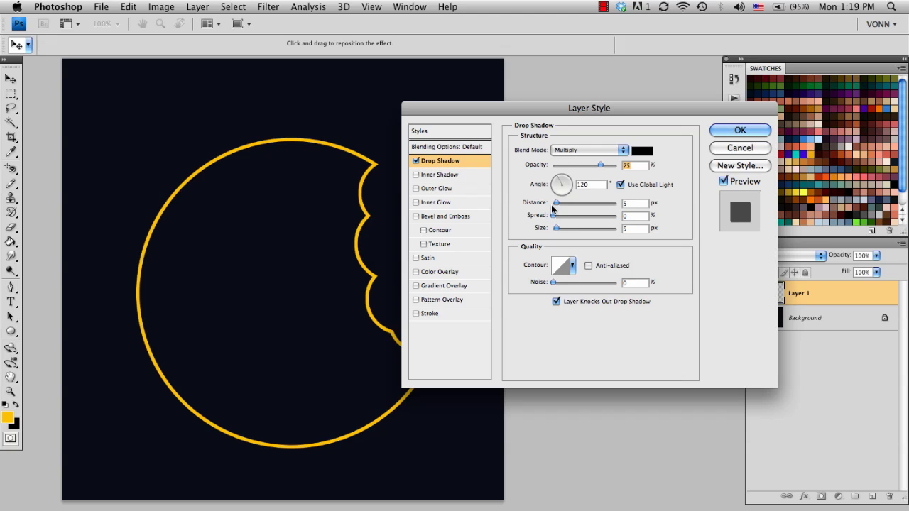
left_click_drag(566, 106, 597, 87)
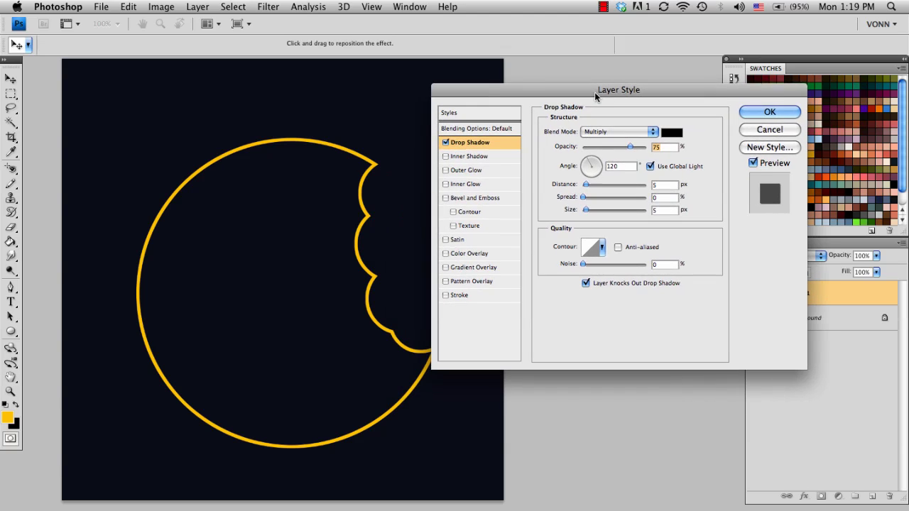
left_click(465, 155)
left_click(465, 144)
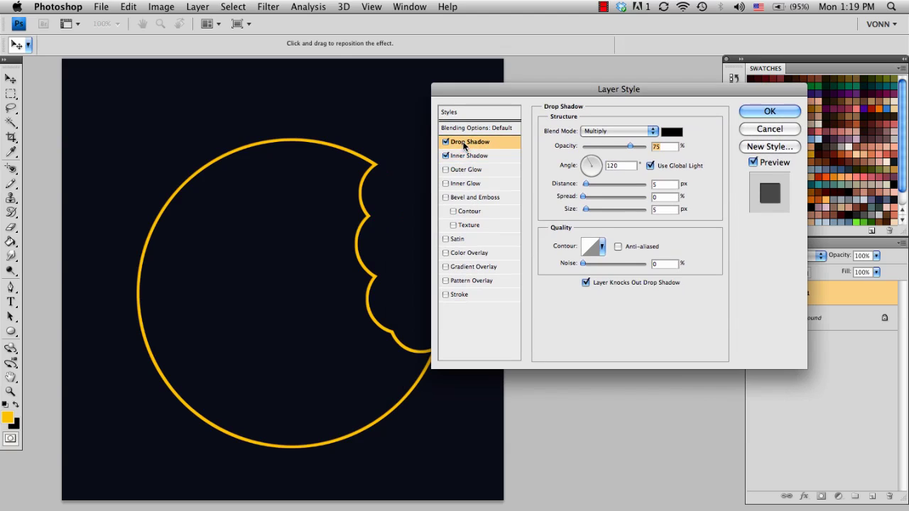
left_click(446, 155)
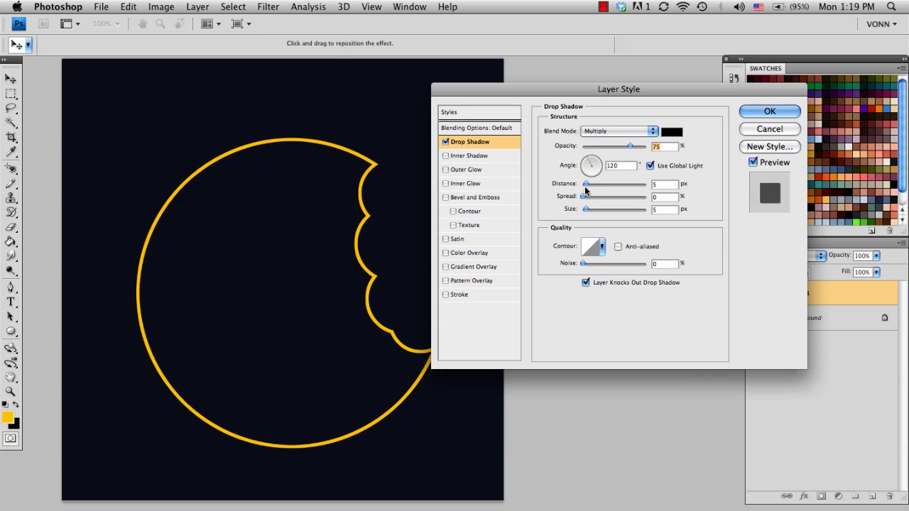
Set the drop shadow to 101 px distance, 11% spread and 24 px size
left_click_drag(585, 187, 596, 186)
left_click_drag(630, 182, 626, 182)
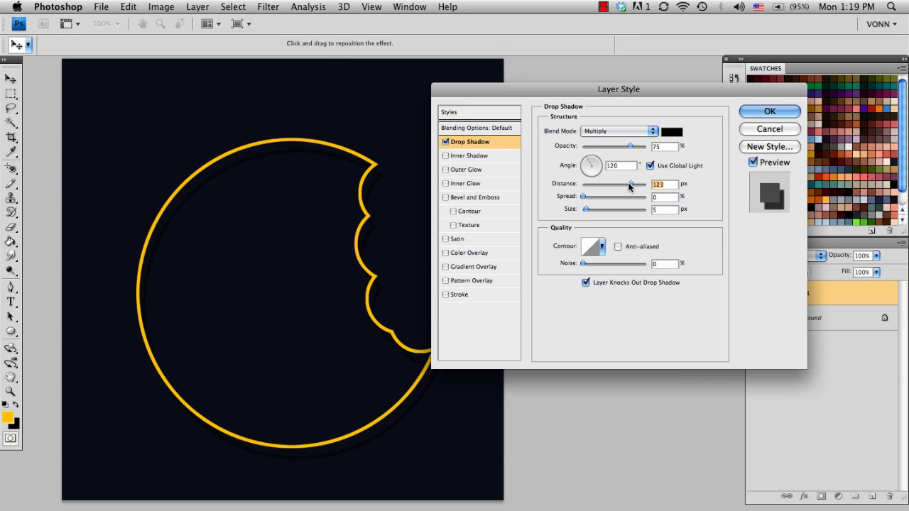
left_click_drag(630, 183, 628, 183)
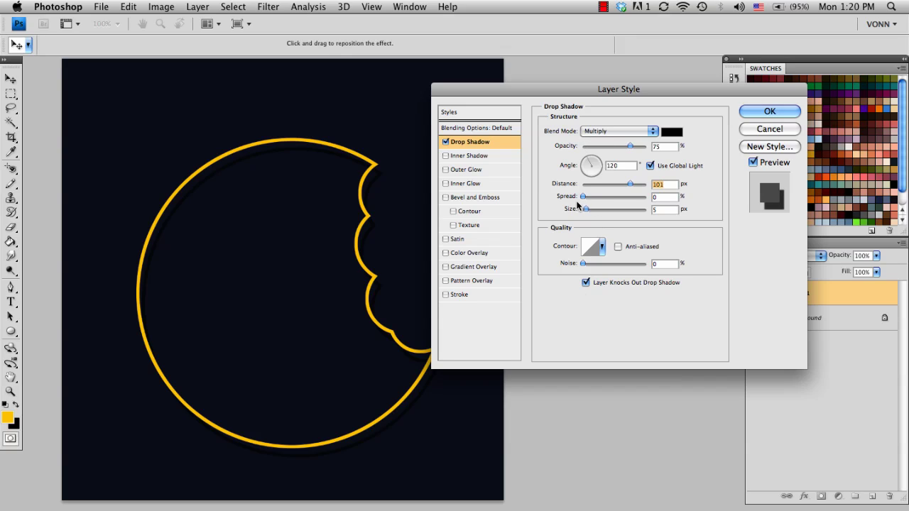
mouse_move(586, 196)
left_mouse_down()
mouse_move(600, 210)
mouse_move(588, 211)
left_mouse_up()
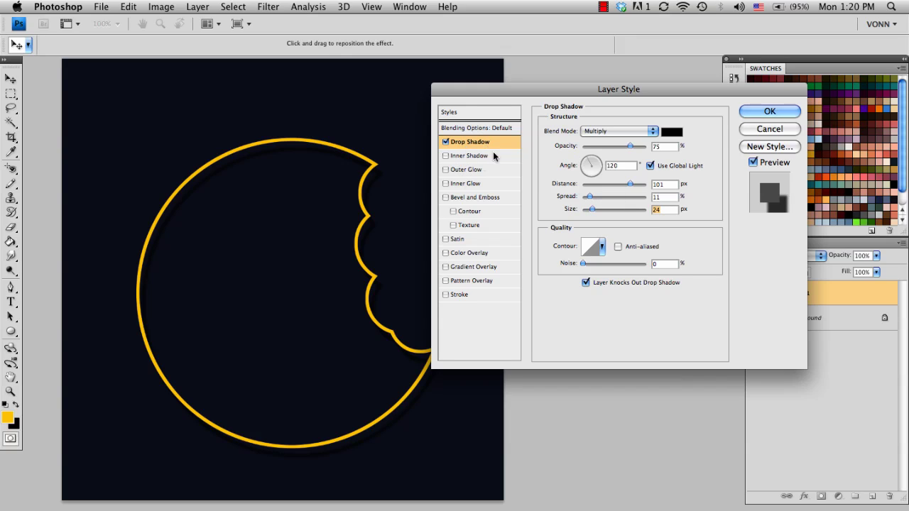
Add a Linear Light orange Outer Glow with 3% spread and 117 px size
left_click(445, 170)
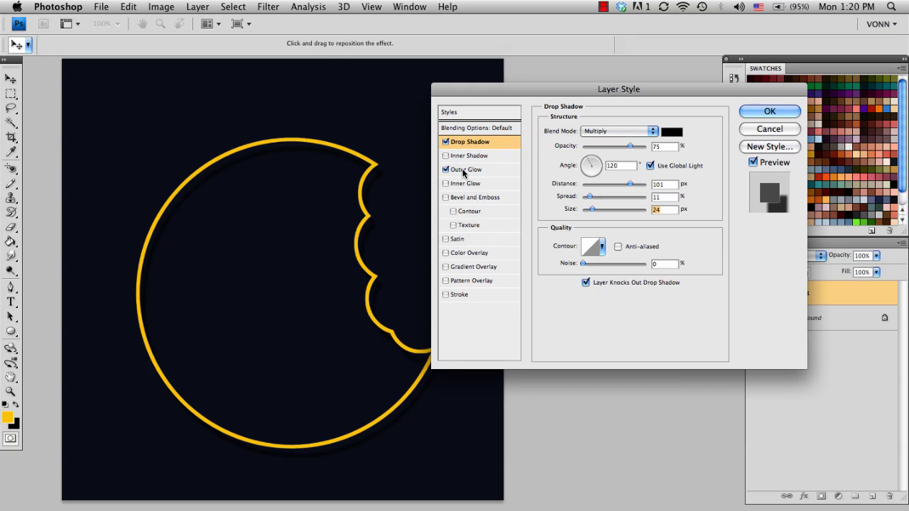
left_click(462, 174)
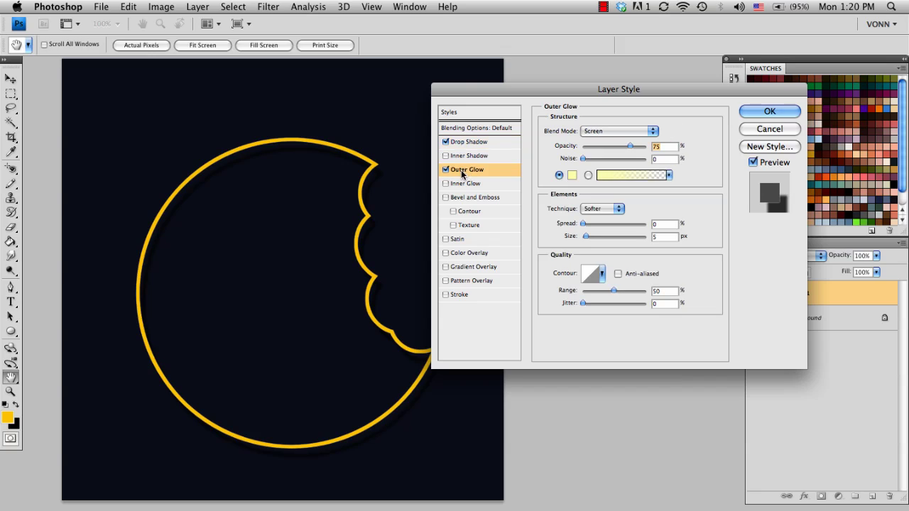
left_click(601, 131)
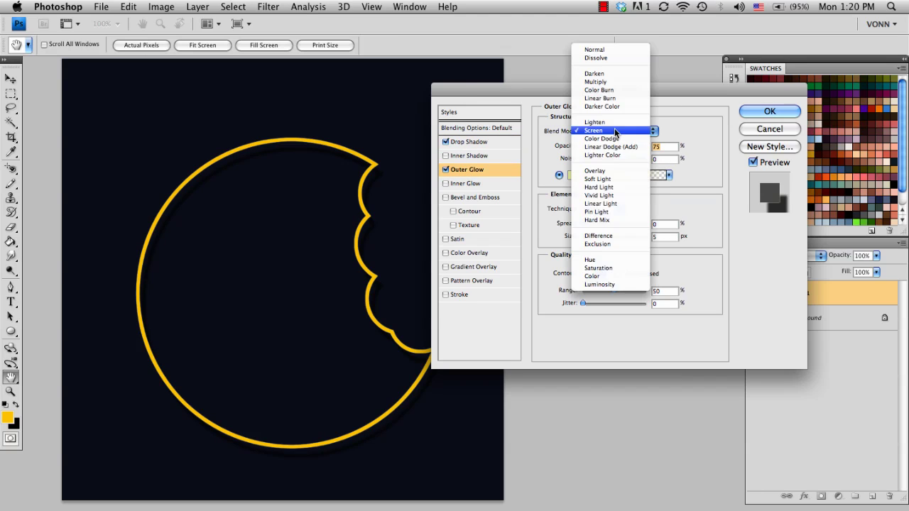
left_click(614, 203)
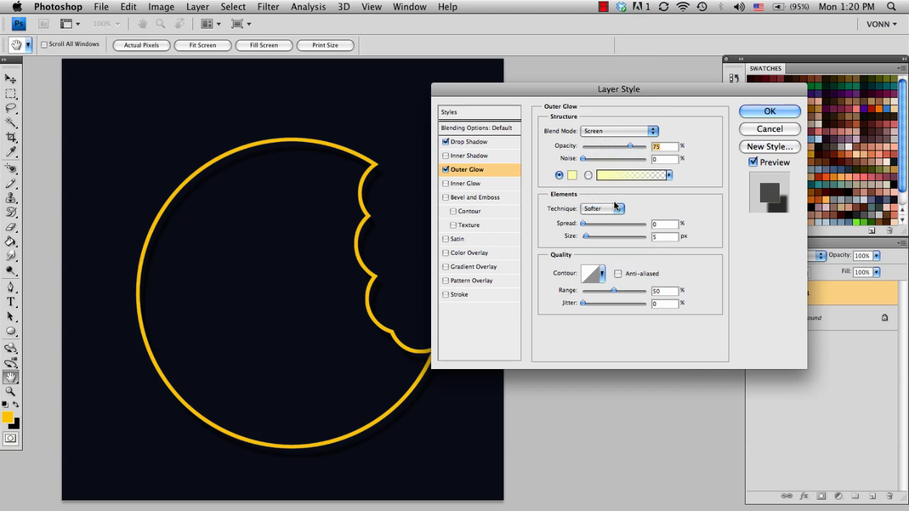
left_click(572, 178)
left_click(409, 377)
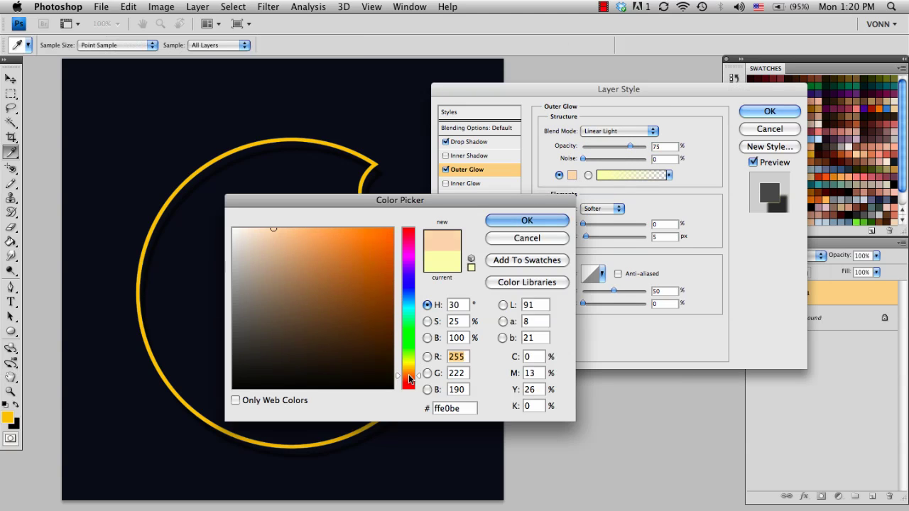
left_click_drag(373, 286, 393, 227)
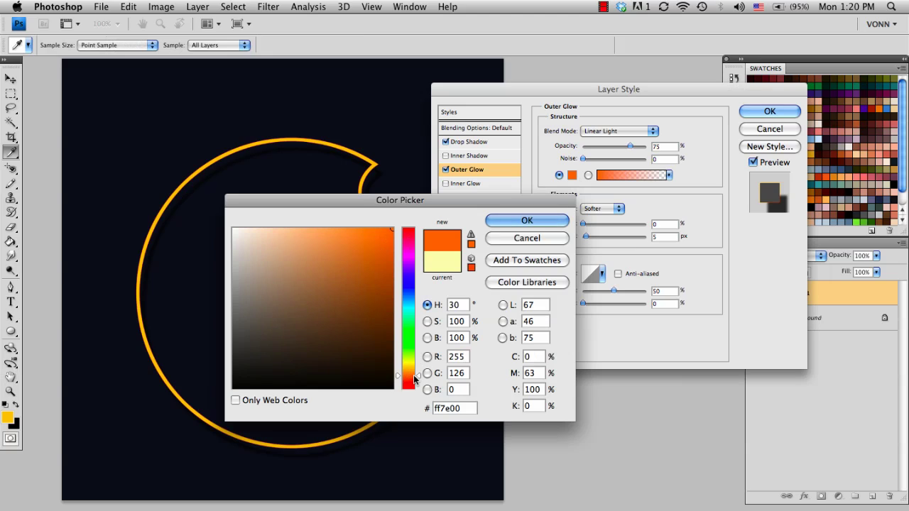
left_click(505, 221)
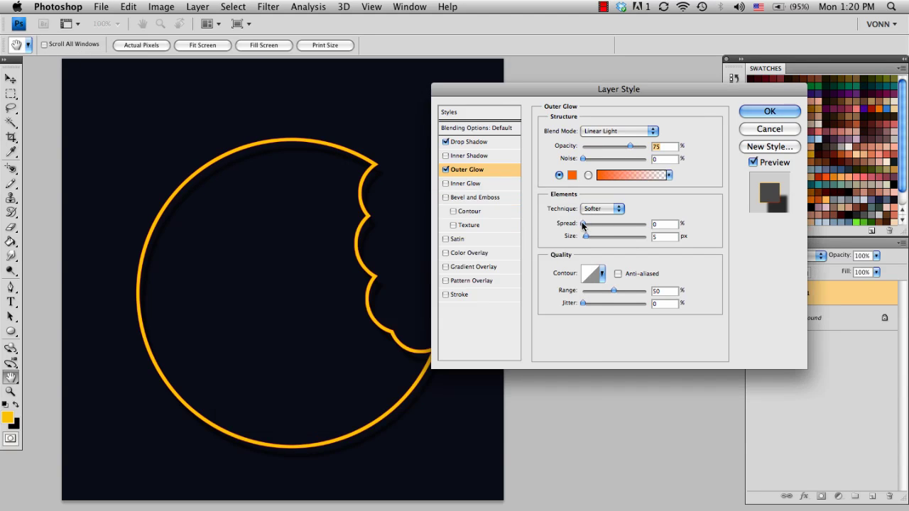
left_click_drag(585, 225, 602, 232)
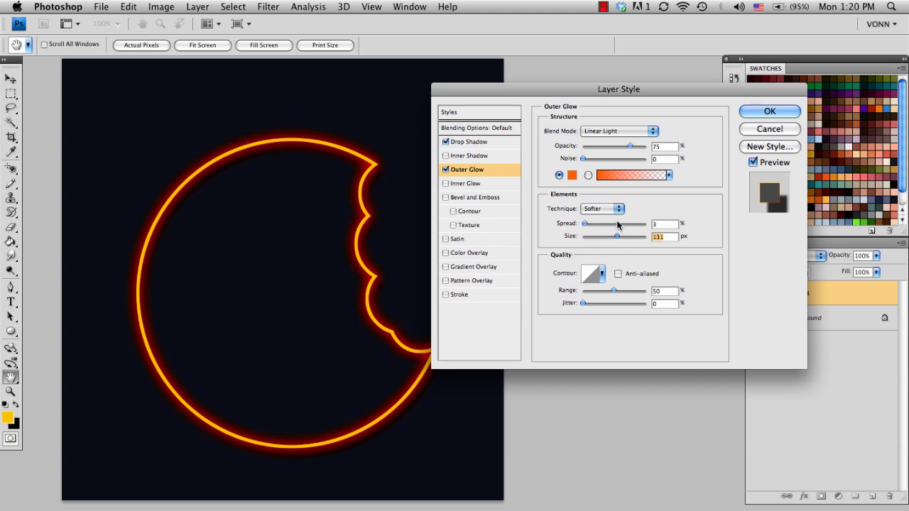
left_click_drag(616, 236, 613, 236)
Change the outer glow colour to the brighter orange ffae00
left_click(571, 174)
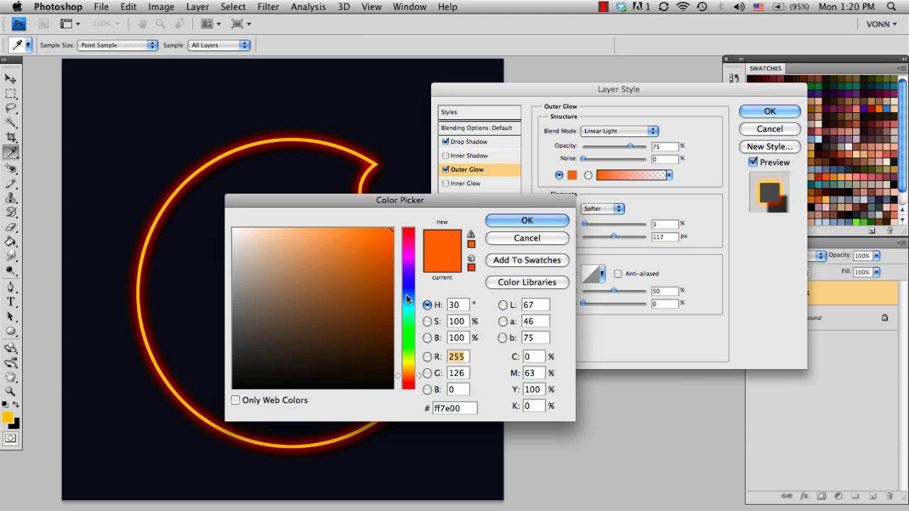
left_click(413, 370)
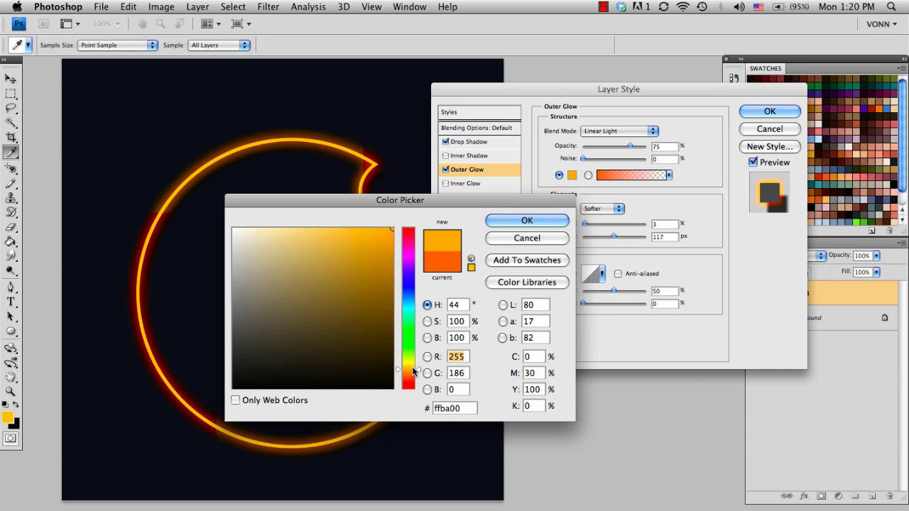
left_click_drag(413, 370, 412, 372)
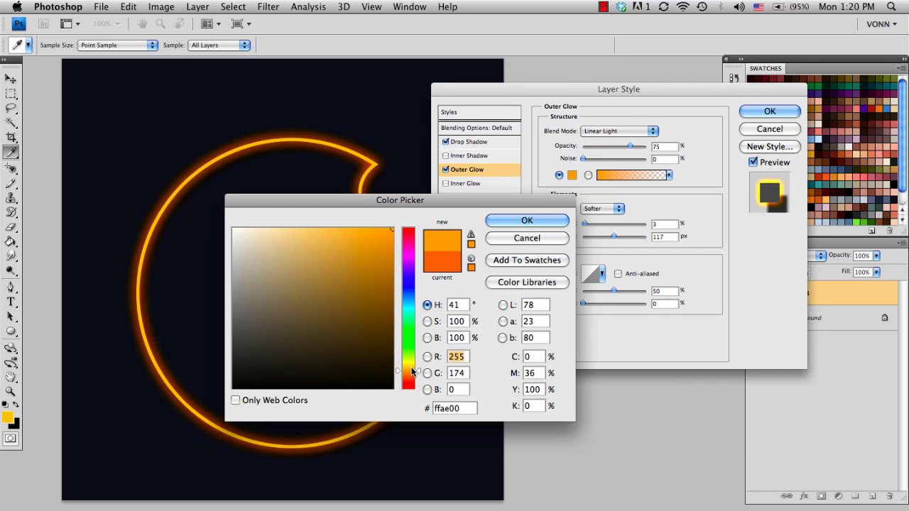
left_click(515, 226)
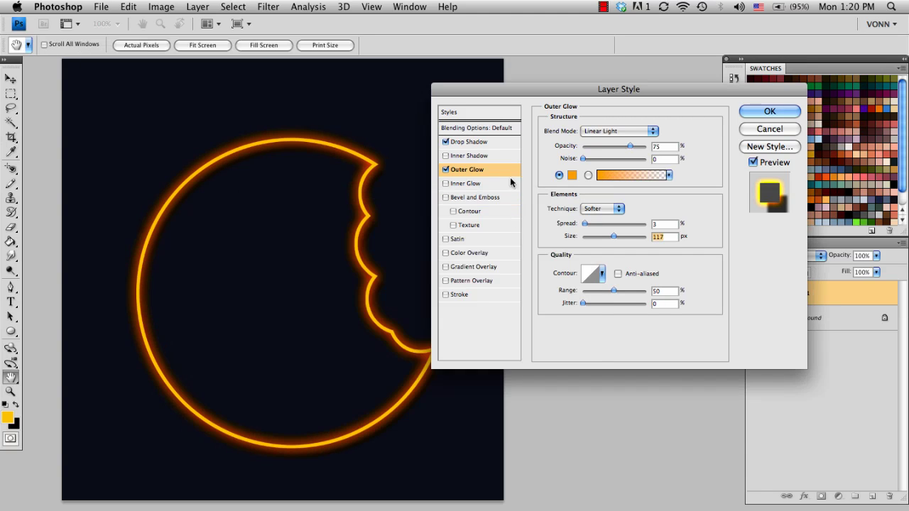
Add a red ff0000 Multiply Inner Glow with a 16 px size
left_click(465, 183)
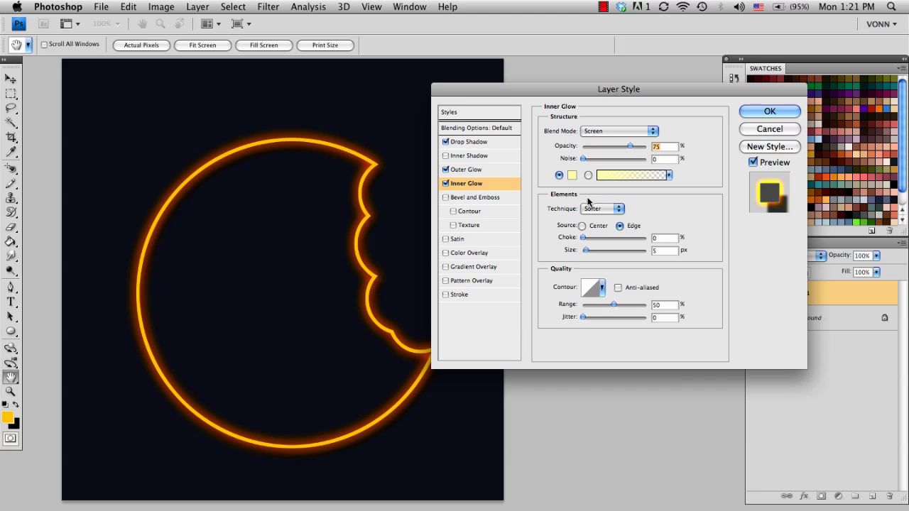
left_click(600, 133)
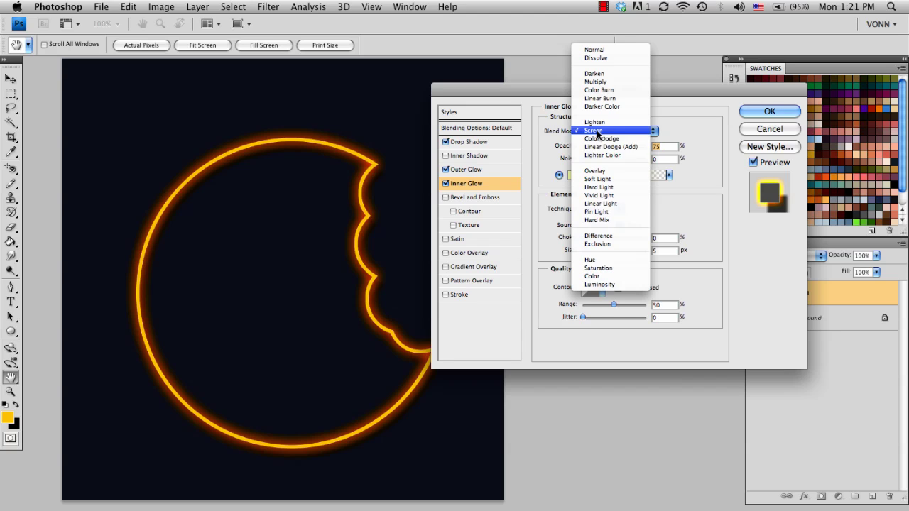
left_click(602, 84)
left_click(572, 176)
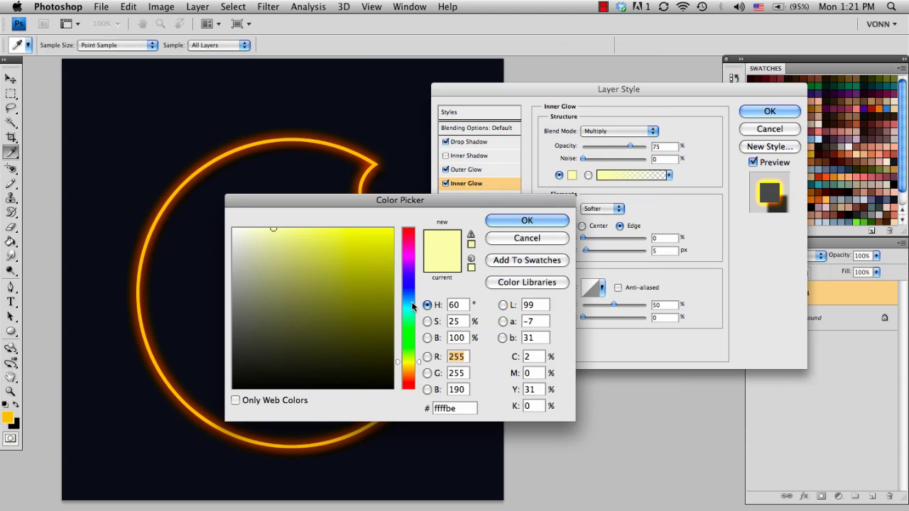
left_click_drag(413, 305, 413, 392)
left_click_drag(334, 234, 497, 225)
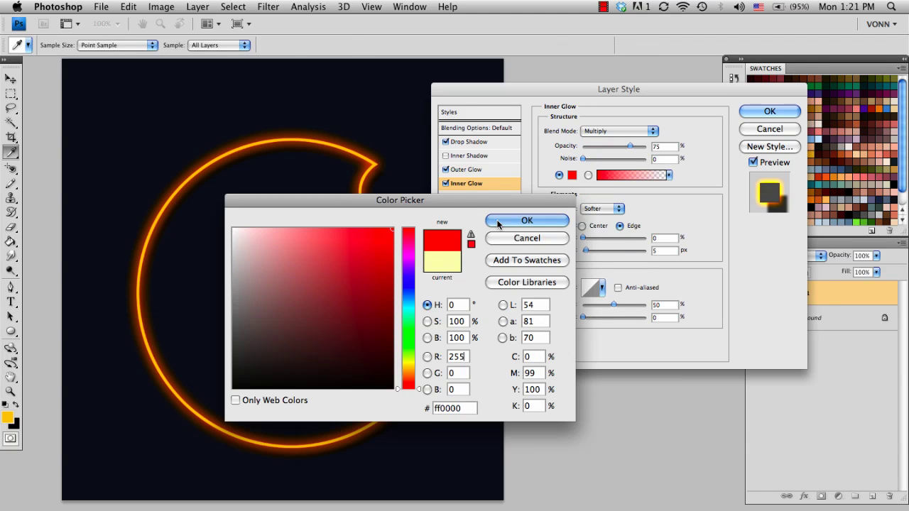
left_click(498, 224)
key("super+equal")
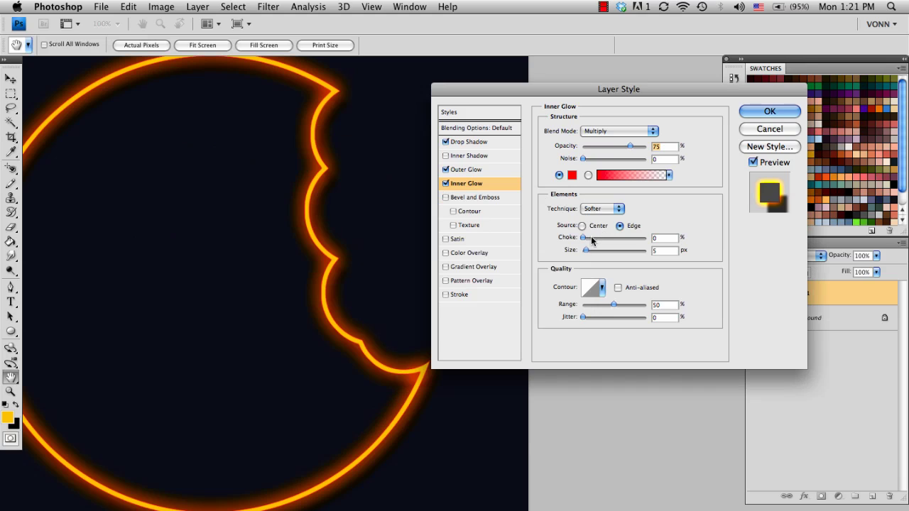
mouse_move(587, 250)
left_mouse_down()
mouse_move(601, 253)
mouse_move(589, 254)
left_mouse_up()
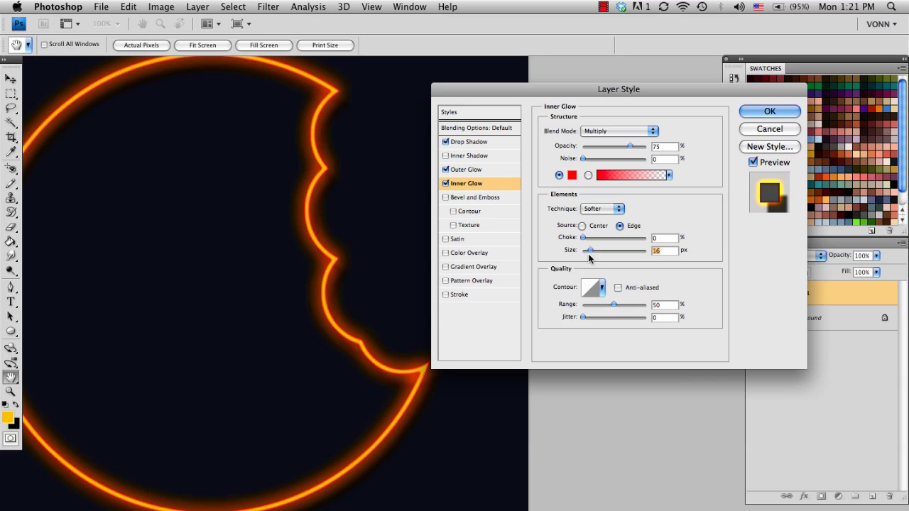
Apply the layer style and fit the whole canvas on screen
left_click(756, 111)
key("v")
key("super+0")
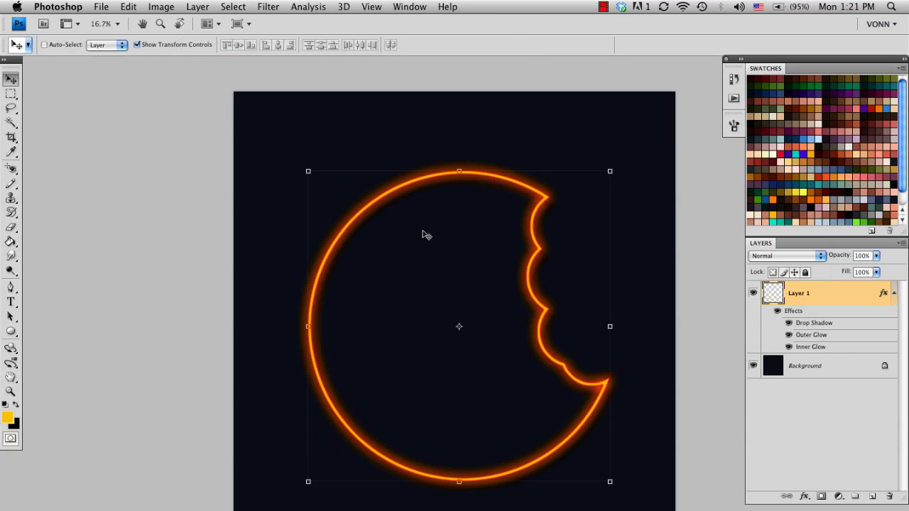
left_click_drag(383, 256, 223, 207)
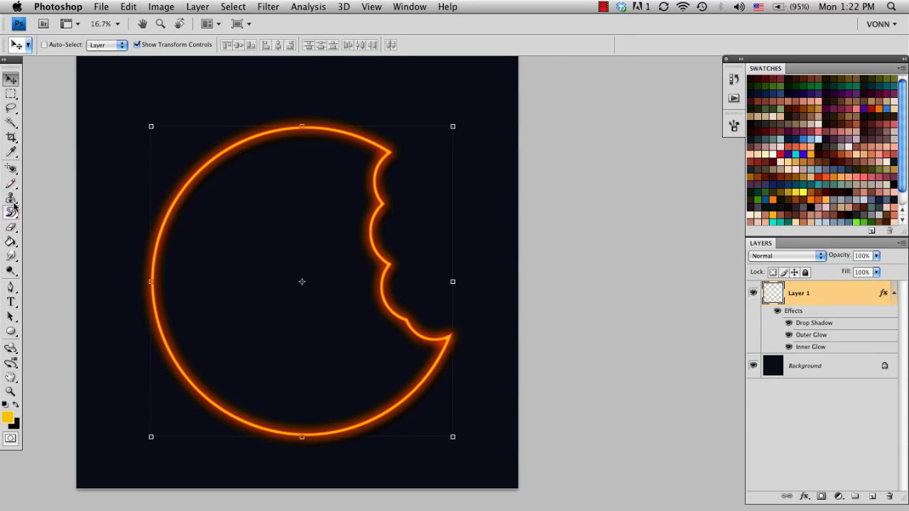
Choose the Brush Tool with a hard round brush, Shape Dynamics off, size 80
left_click(10, 169)
left_click_drag(10, 186, 39, 181)
left_click(81, 45)
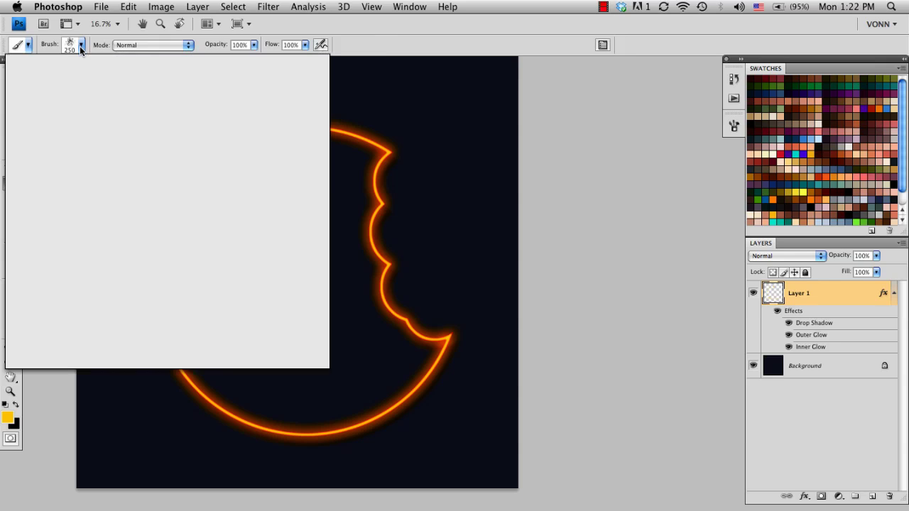
double_click(74, 152)
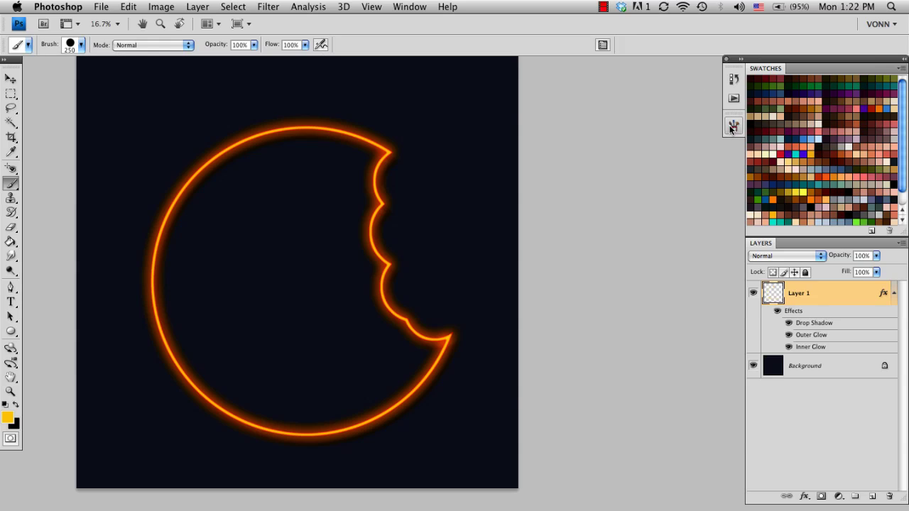
left_click(720, 128)
left_click(511, 165)
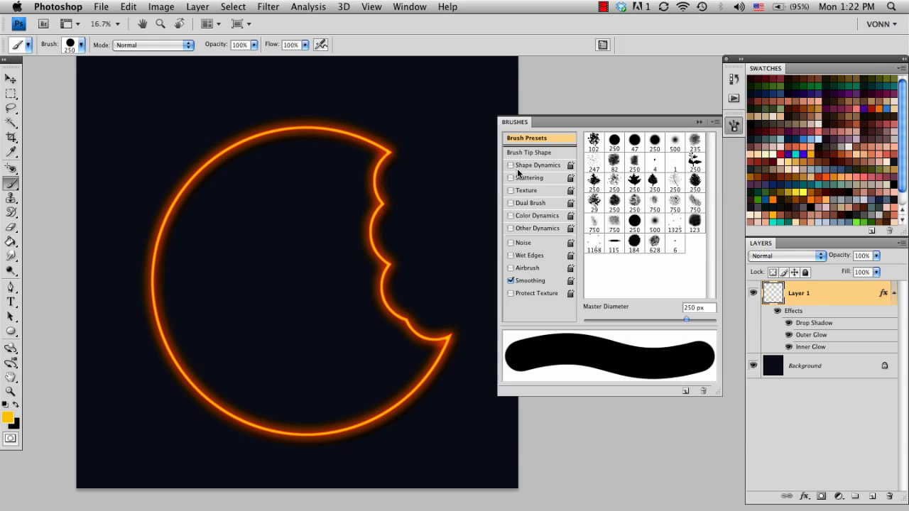
key("bracketleft")
key("bracketleft")
key("bracketleft")
key("bracketleft")
left_click(733, 126)
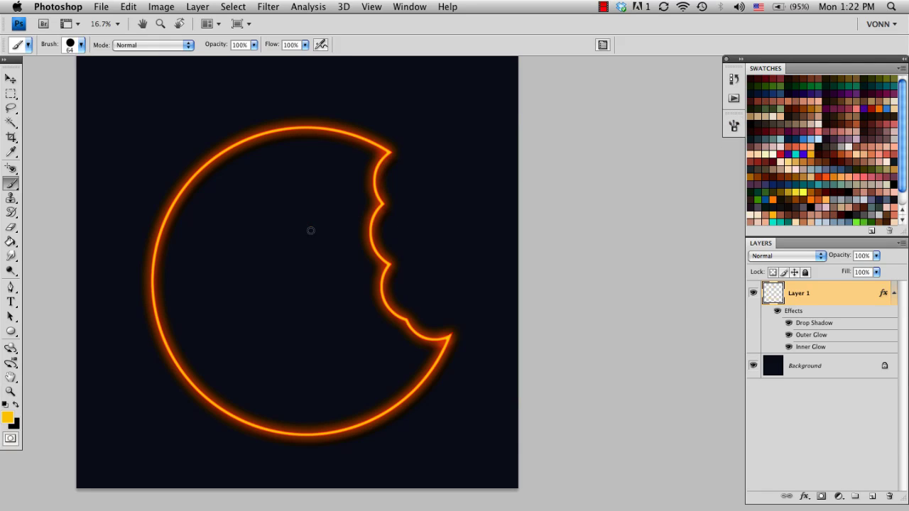
key("bracketright")
key("bracketright")
Paint trial strokes with and without Shape and Other Dynamics, undoing each
mouse_move(463, 110)
left_mouse_down()
mouse_move(283, 317)
mouse_move(351, 370)
mouse_move(463, 371)
mouse_move(443, 210)
left_mouse_up()
mouse_move(371, 182)
left_mouse_down()
mouse_move(254, 247)
mouse_move(254, 334)
mouse_move(276, 393)
mouse_move(376, 424)
left_mouse_up()
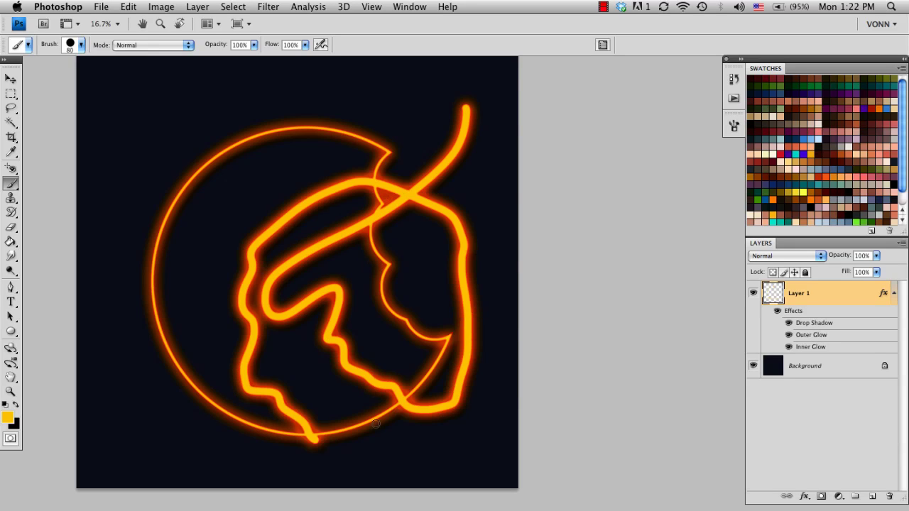
key("super+z")
left_click(733, 124)
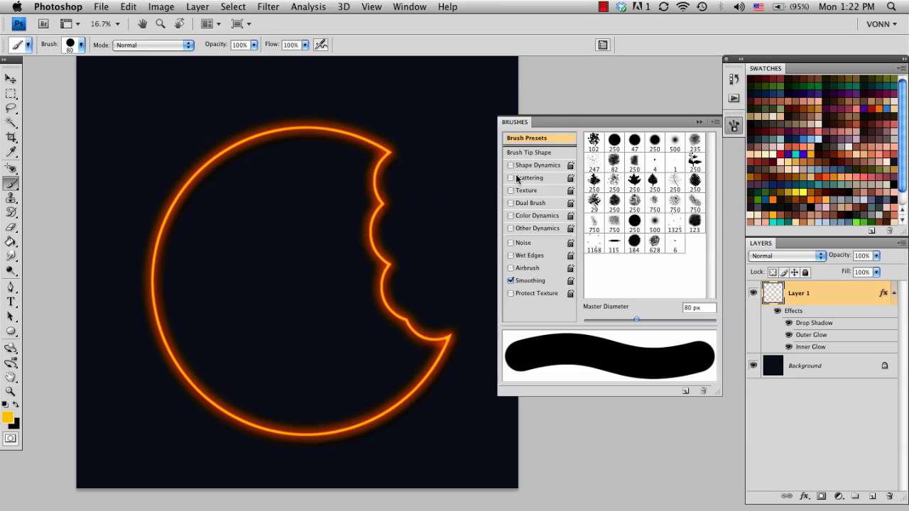
left_click(510, 165)
left_click(510, 228)
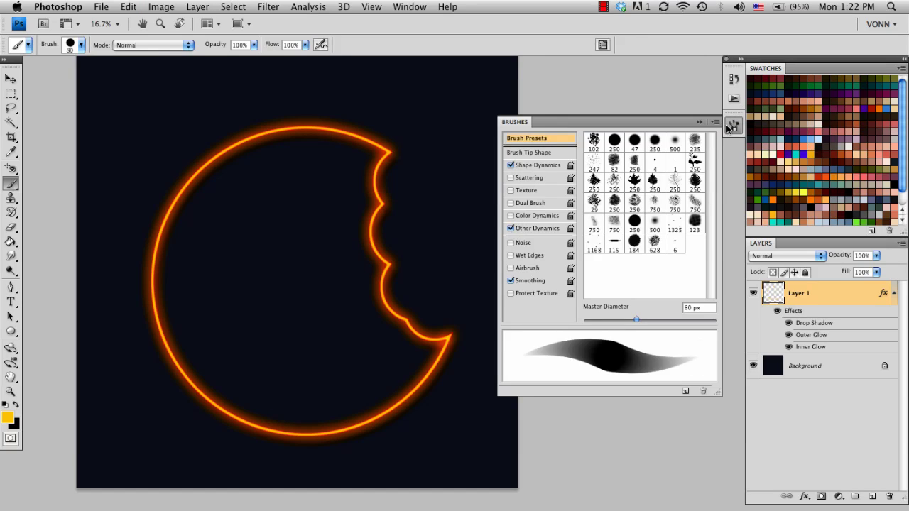
left_click(732, 126)
mouse_move(449, 87)
left_mouse_down()
mouse_move(432, 181)
mouse_move(346, 309)
mouse_move(420, 382)
left_mouse_up()
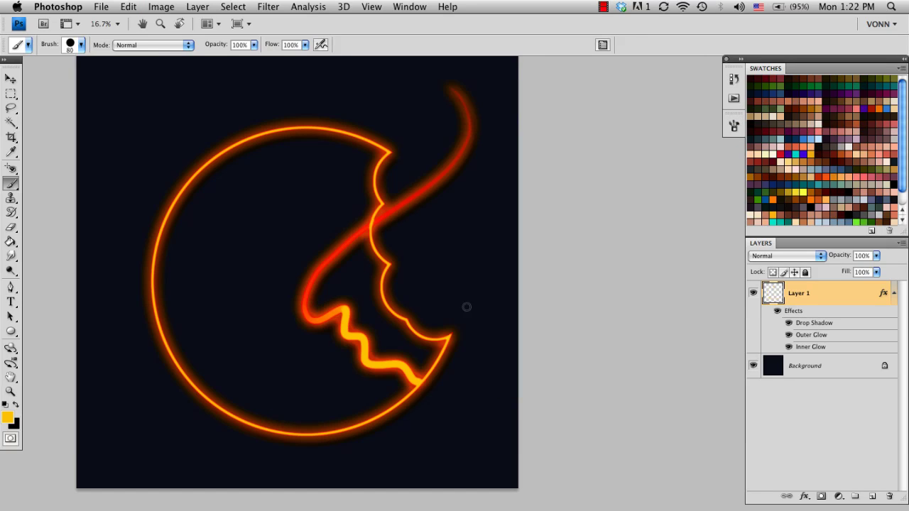
mouse_move(467, 306)
left_mouse_down()
mouse_move(230, 229)
mouse_move(312, 402)
mouse_move(448, 420)
mouse_move(312, 161)
mouse_move(99, 280)
left_mouse_up()
key("super+alt+z")
key("super+alt+z")
key("super+alt+z")
Paint and undo further test strokes, leaving the brush at 208 px
mouse_move(201, 95)
left_mouse_down()
mouse_move(265, 139)
mouse_move(289, 273)
mouse_move(383, 368)
mouse_move(449, 251)
mouse_move(461, 112)
mouse_move(454, 89)
left_mouse_up()
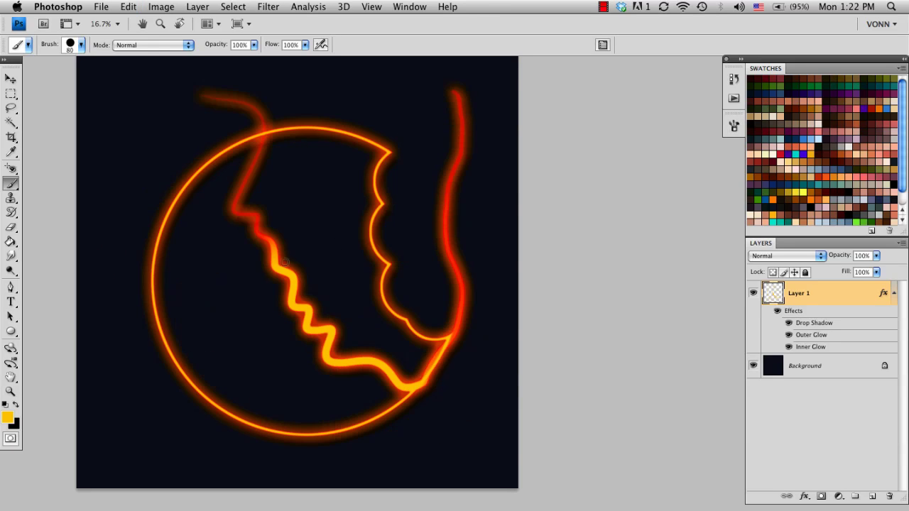
key("super+z")
mouse_move(281, 83)
left_mouse_down()
mouse_move(291, 110)
mouse_move(276, 162)
mouse_move(235, 226)
mouse_move(233, 257)
mouse_move(252, 268)
mouse_move(285, 247)
mouse_move(311, 253)
mouse_move(319, 271)
mouse_move(299, 316)
mouse_move(319, 331)
mouse_move(351, 332)
mouse_move(395, 398)
mouse_move(424, 403)
mouse_move(435, 432)
mouse_move(490, 411)
left_mouse_up()
key("super+z")
key("bracketright")
key("bracketright")
key("bracketright")
key("bracketright")
key("bracketright")
key("bracketright")
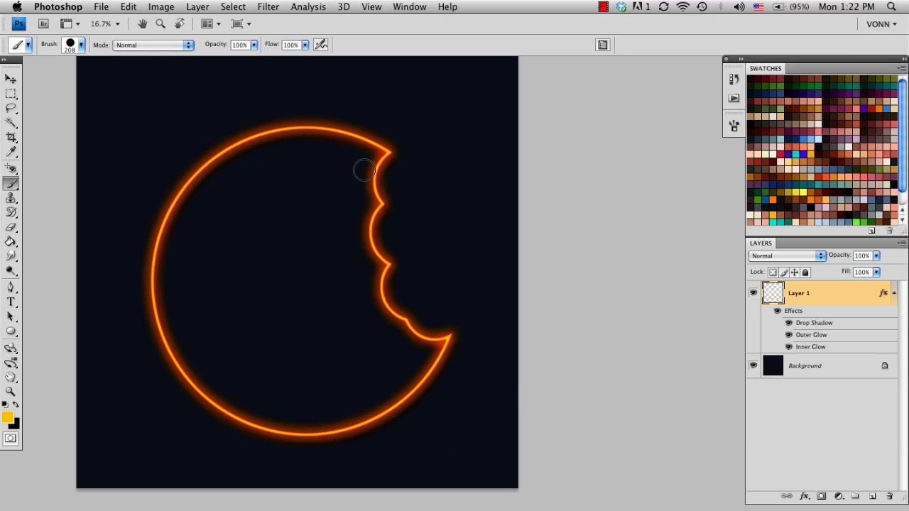
mouse_move(387, 153)
left_mouse_down()
mouse_move(323, 284)
mouse_move(304, 357)
left_mouse_up()
left_click_drag(442, 308, 454, 305)
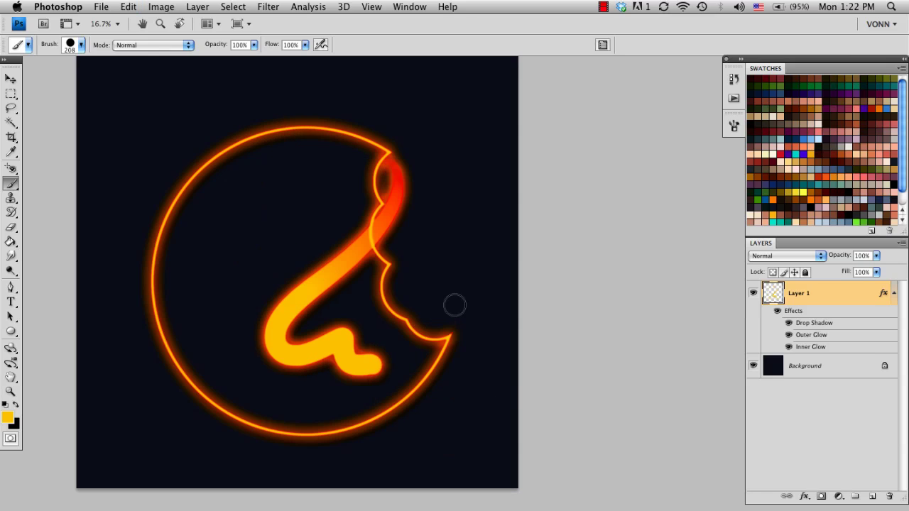
key("super+z")
left_click(733, 132)
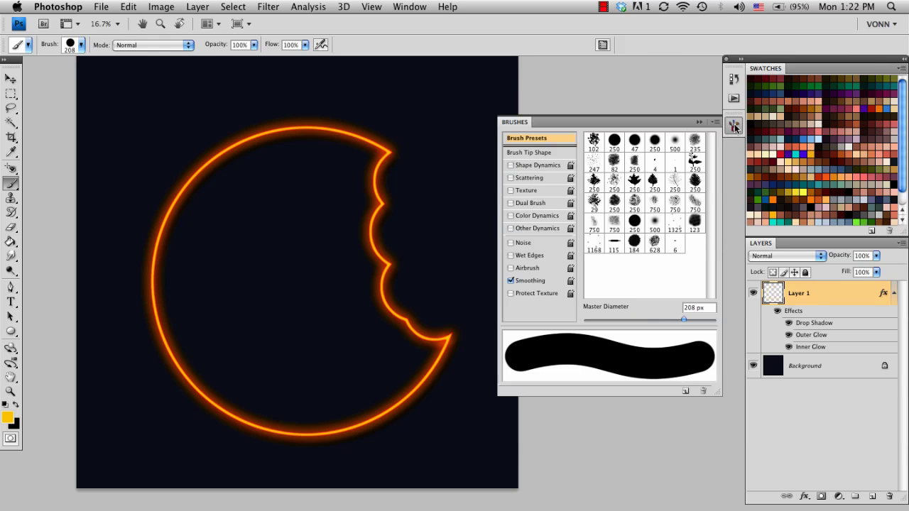
Shrink the brush and paint the right eye with a pupil and the left eye outline
left_click(734, 125)
left_click_drag(366, 201, 358, 211)
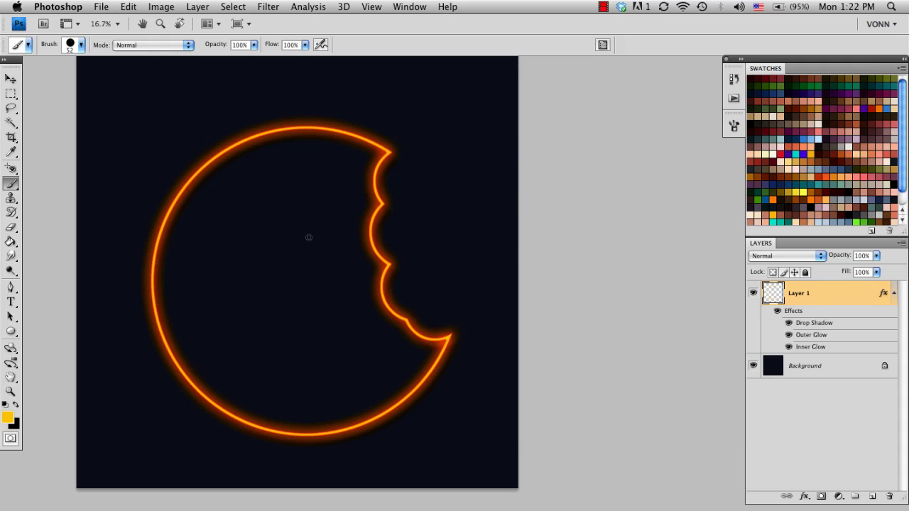
mouse_move(272, 247)
left_mouse_down()
mouse_move(323, 223)
mouse_move(340, 230)
mouse_move(346, 305)
mouse_move(338, 338)
mouse_move(320, 341)
mouse_move(302, 328)
mouse_move(269, 257)
left_mouse_up()
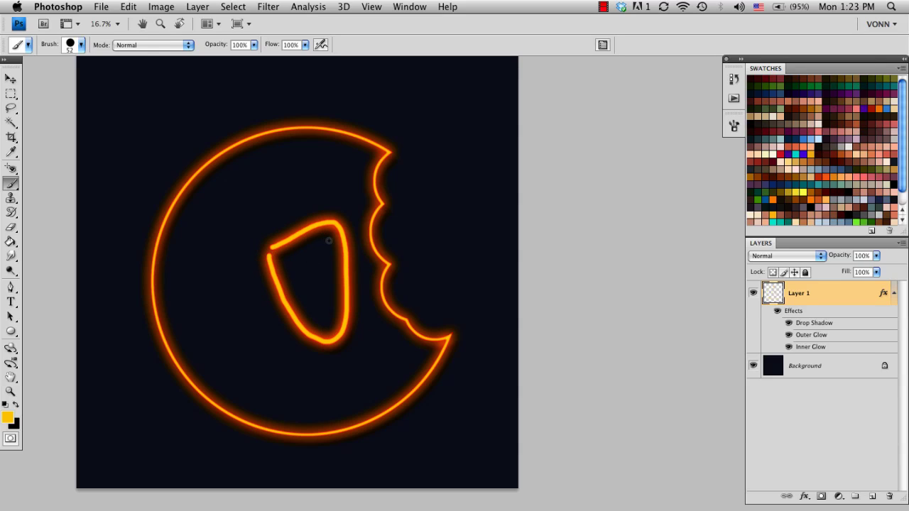
mouse_move(329, 241)
left_mouse_down()
mouse_move(307, 244)
mouse_move(309, 265)
mouse_move(335, 270)
left_mouse_up()
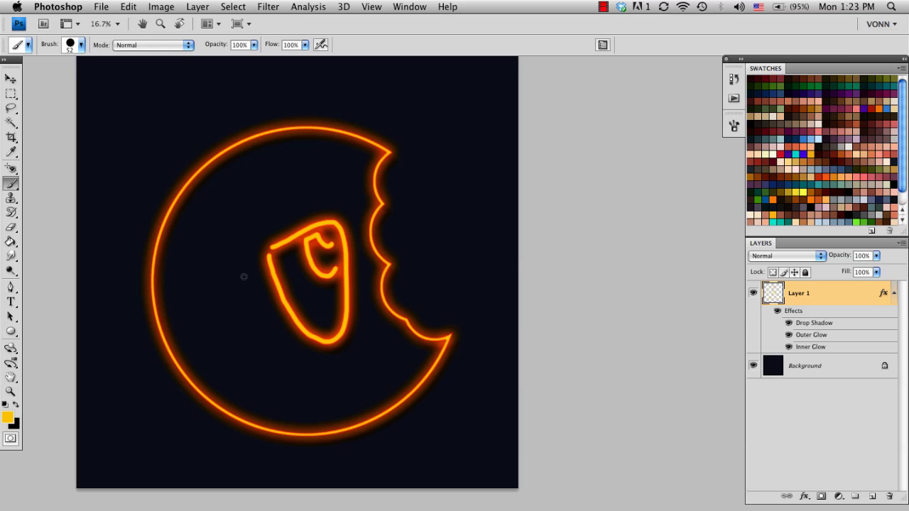
mouse_move(236, 264)
left_mouse_down()
mouse_move(248, 336)
mouse_move(239, 362)
mouse_move(210, 347)
mouse_move(186, 308)
mouse_move(185, 283)
mouse_move(211, 271)
mouse_move(227, 291)
left_mouse_up()
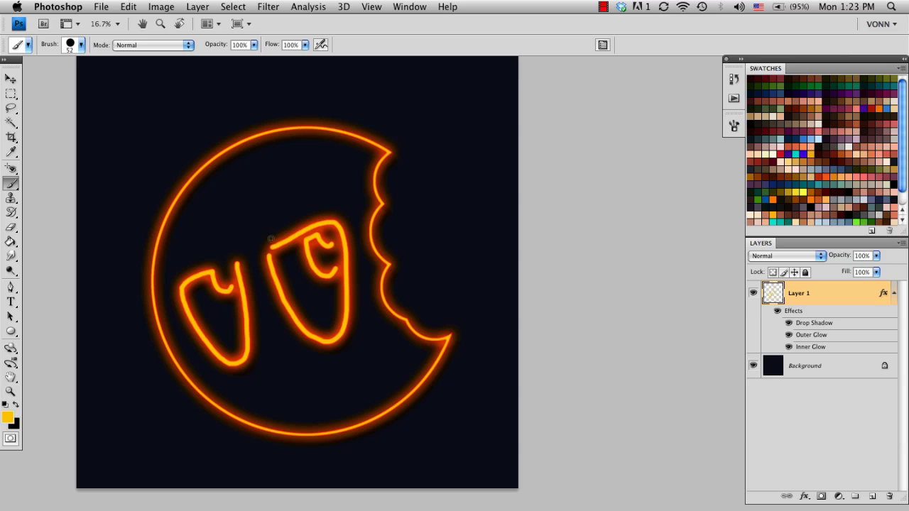
Add brows over both eyes and paint a long curved mouth line below them
mouse_move(254, 240)
left_mouse_down()
mouse_move(307, 192)
mouse_move(337, 187)
mouse_move(345, 206)
mouse_move(291, 217)
left_mouse_up()
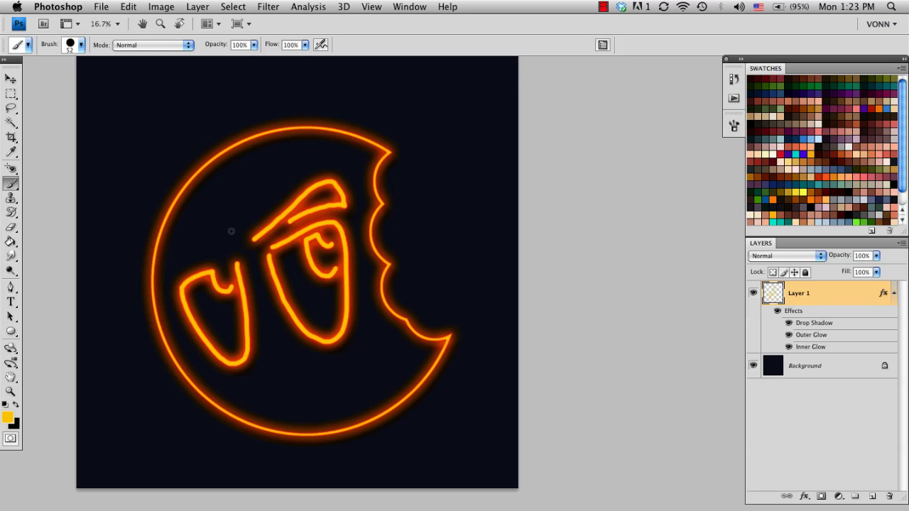
mouse_move(231, 232)
left_mouse_down()
mouse_move(228, 253)
mouse_move(177, 270)
mouse_move(220, 239)
left_mouse_up()
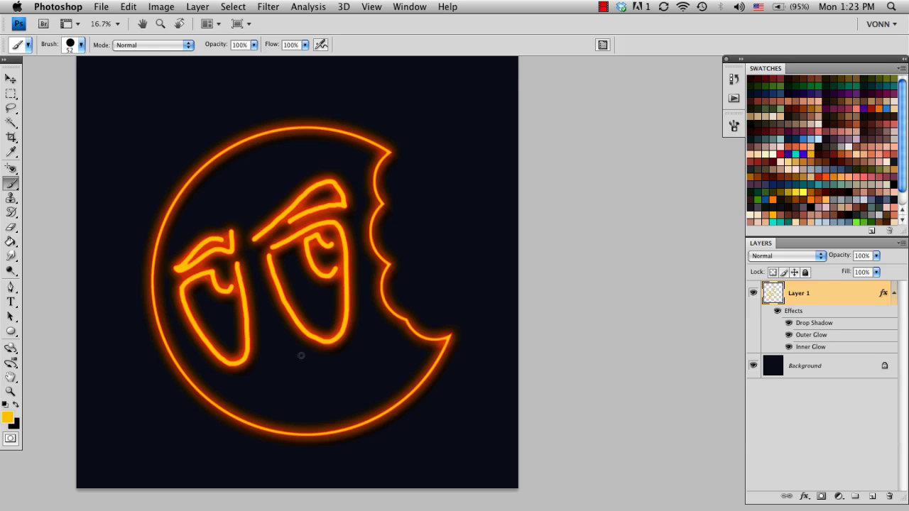
left_click(371, 356)
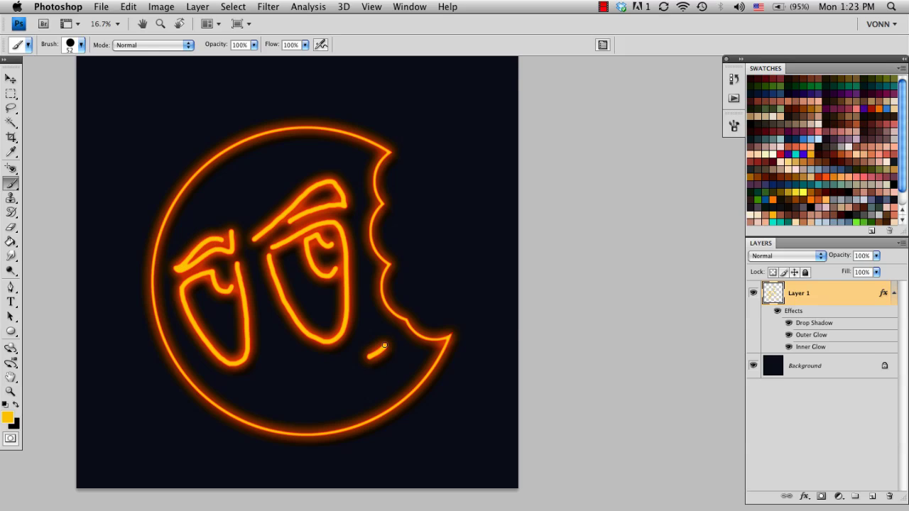
mouse_move(384, 346)
left_mouse_down()
mouse_move(371, 328)
mouse_move(341, 353)
mouse_move(265, 376)
mouse_move(258, 389)
mouse_move(277, 395)
mouse_move(387, 371)
mouse_move(399, 363)
mouse_move(391, 355)
left_mouse_up()
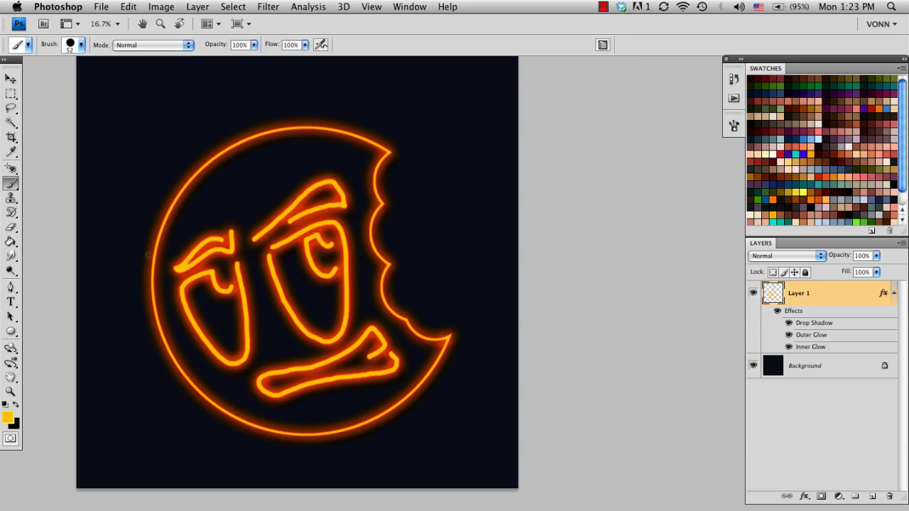
Scale the Layer 1 cookie artwork down to about 90.3% and nudge it slightly right
left_click(10, 78)
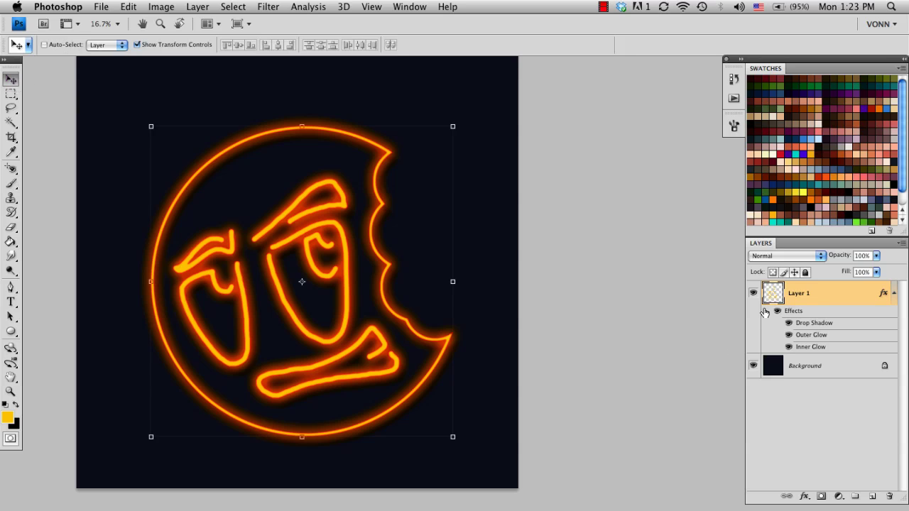
left_click_drag(453, 127, 420, 171)
left_click_drag(332, 316, 340, 317)
key("Return")
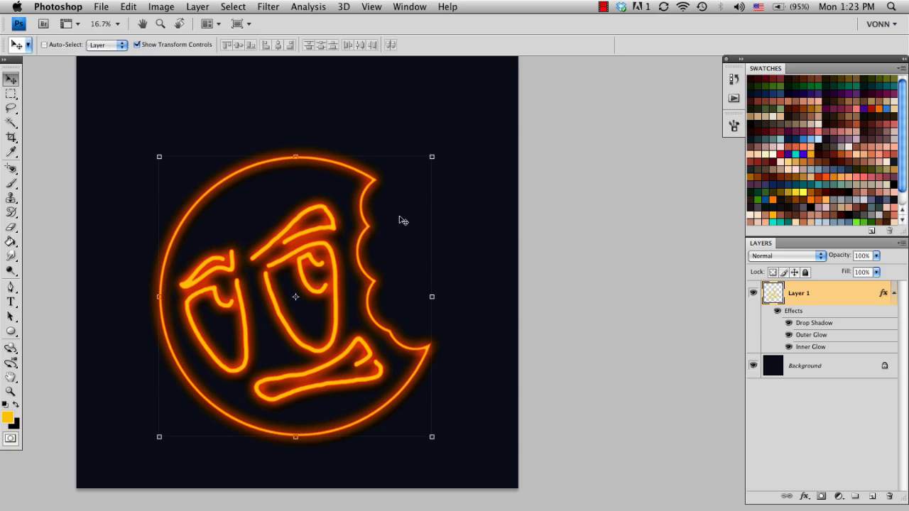
scroll(291, 131, "up", 2)
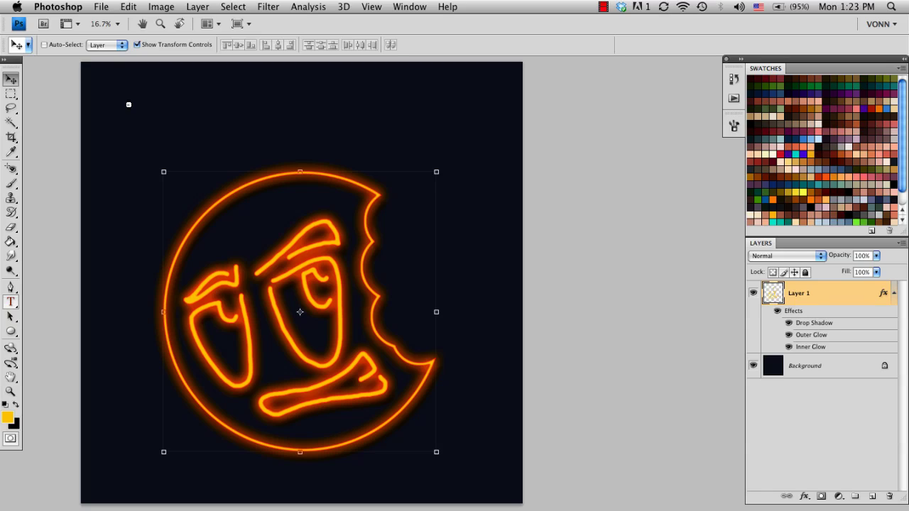
Create a title text box across the top of the canvas with bright yellow text
key("t")
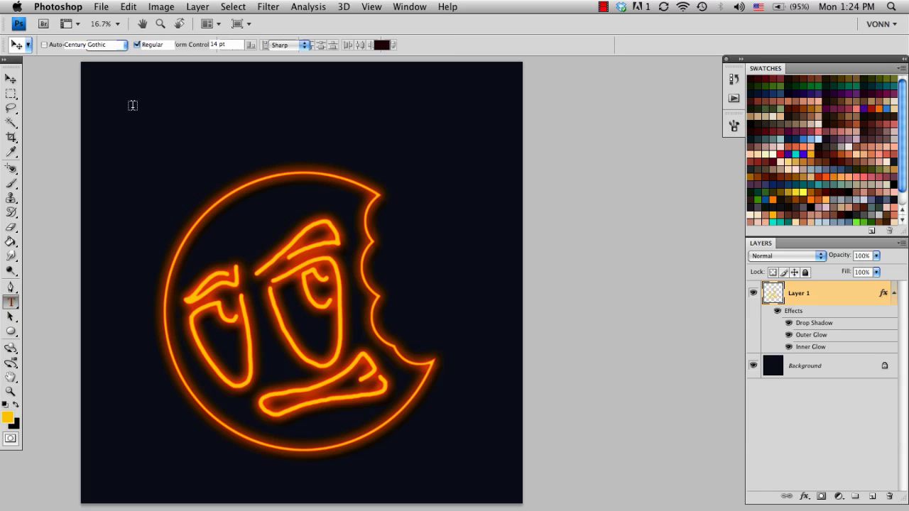
left_click_drag(271, 131, 490, 170)
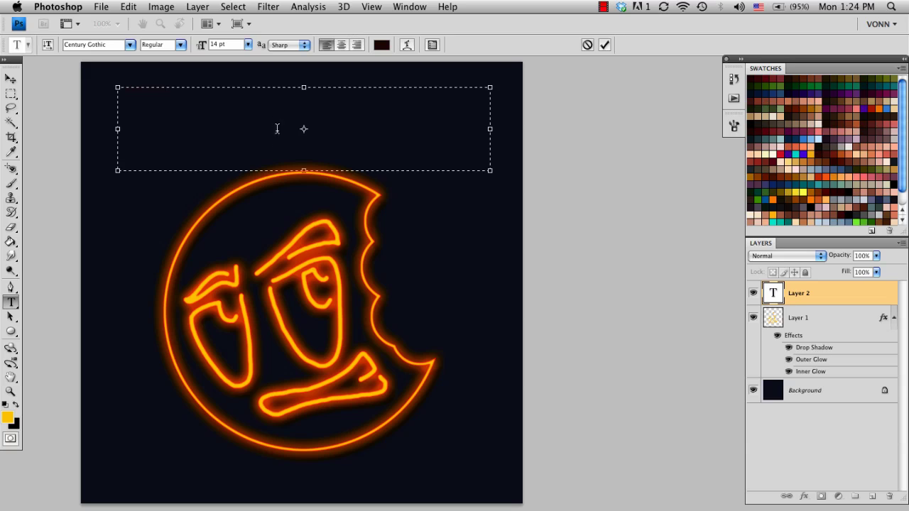
key("ctrl+a")
left_click(382, 45)
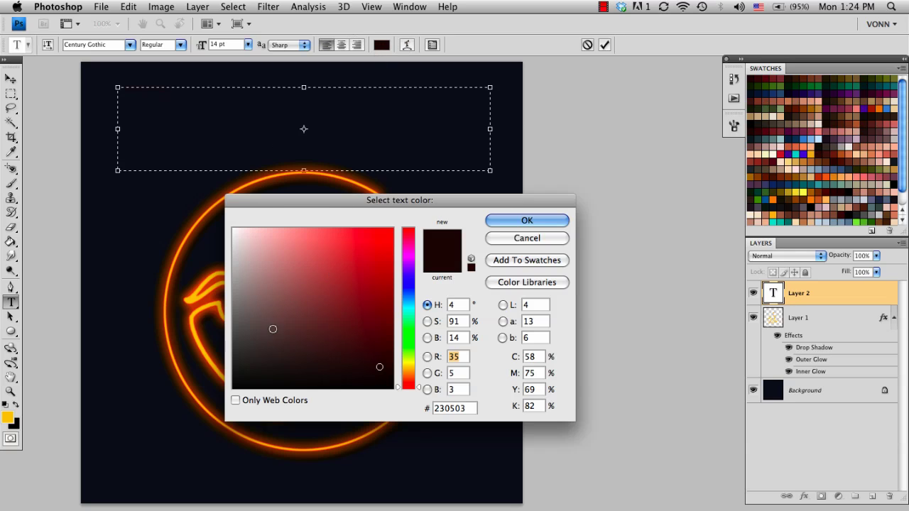
left_click_drag(404, 370, 411, 365)
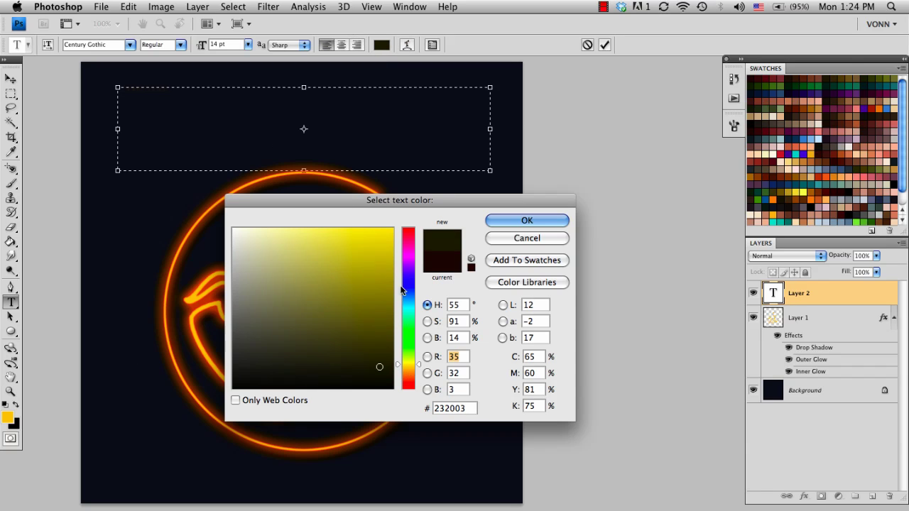
left_click_drag(377, 270, 424, 183)
left_click(527, 220)
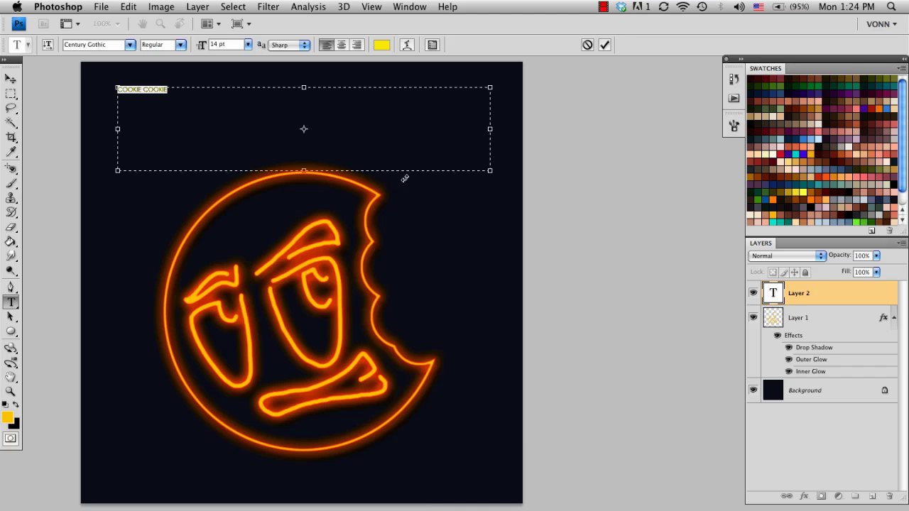
Set the COOKIE COOKIE title to 72 pt Cooper Std
left_click(248, 44)
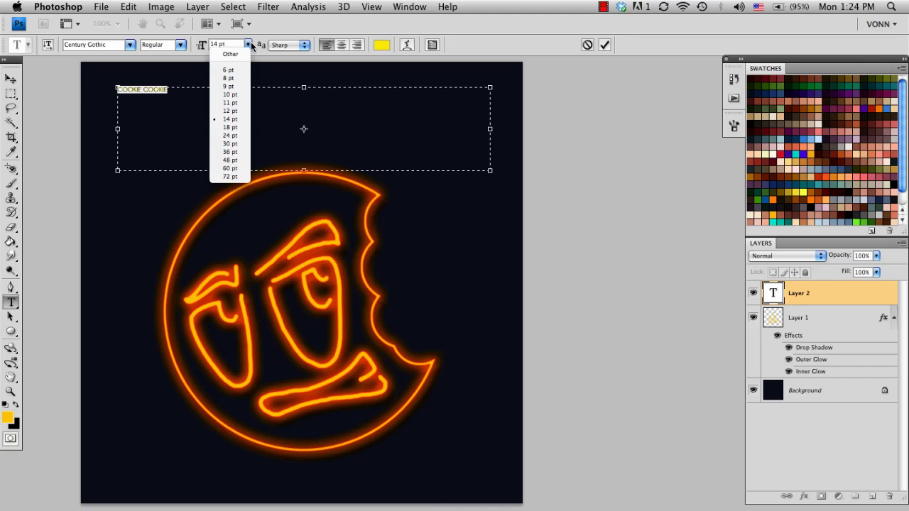
left_click(234, 176)
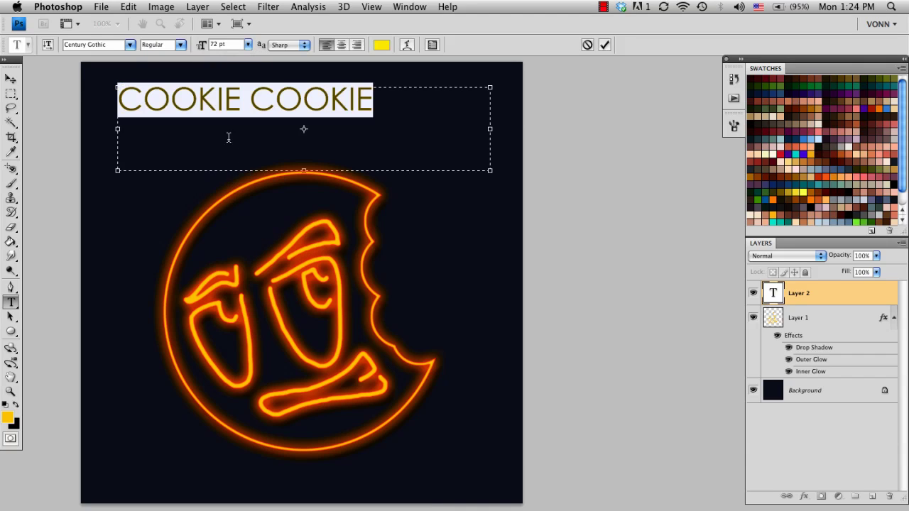
left_click(130, 45)
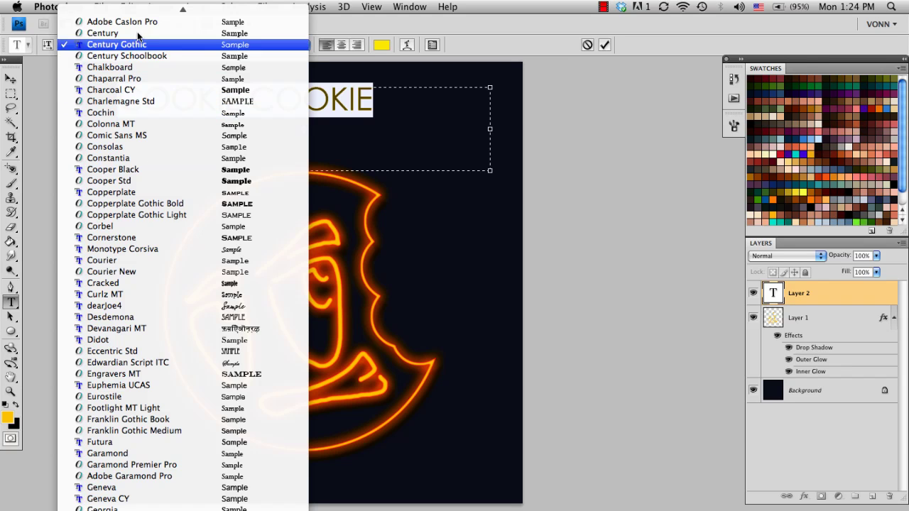
scroll(158, 28, "up", 5)
scroll(157, 20, "up", 1)
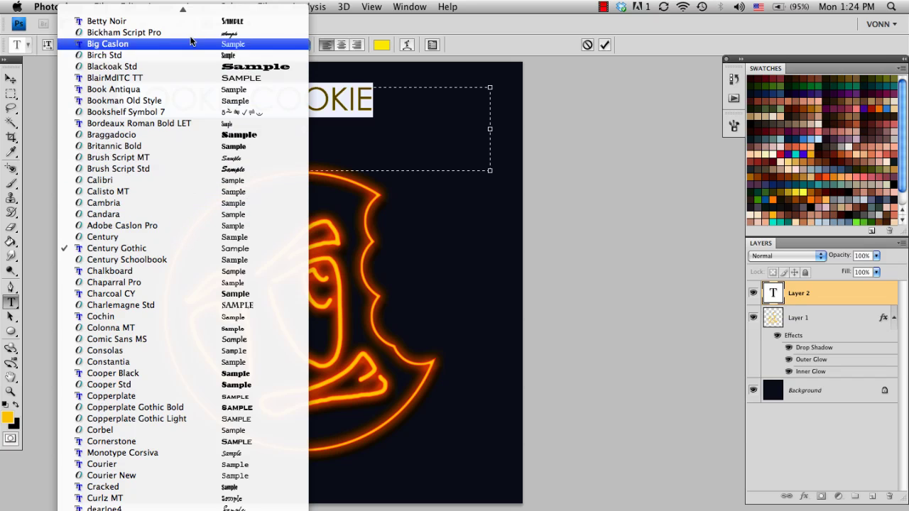
scroll(179, 140, "up", 2)
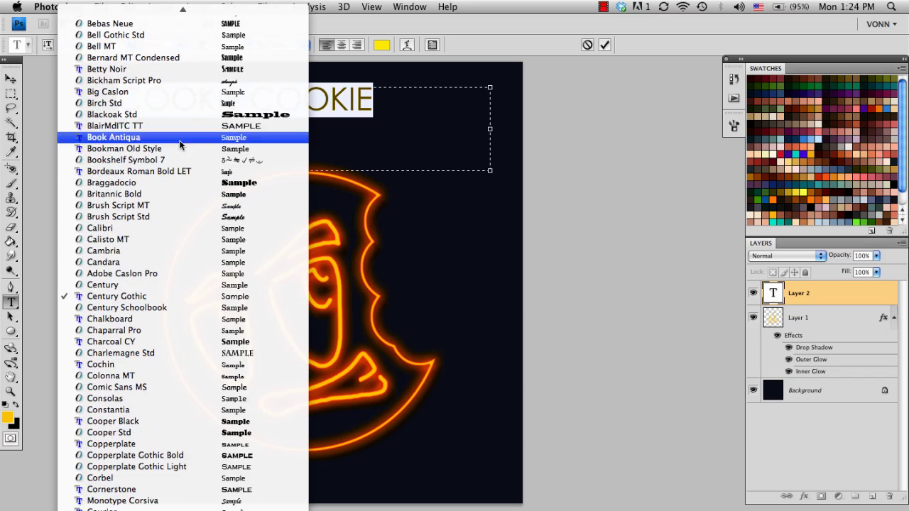
left_click(144, 432)
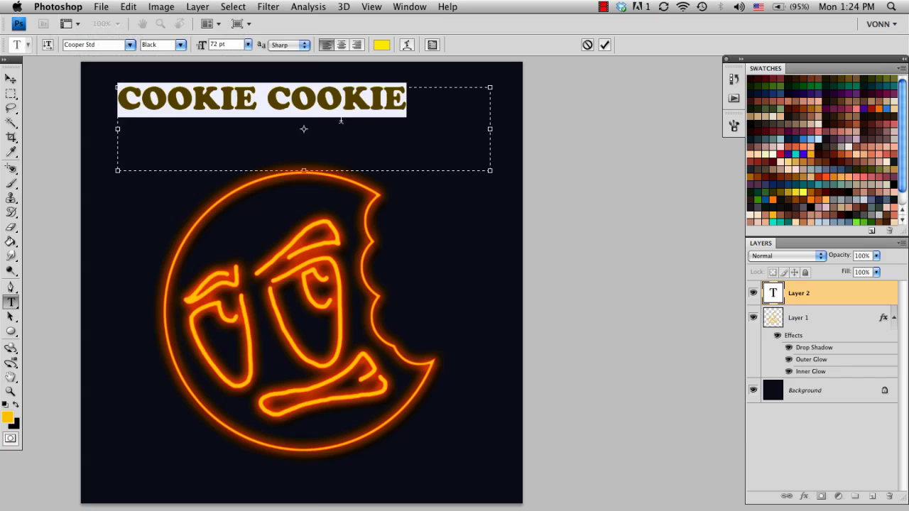
left_click(432, 107)
left_click_drag(432, 107, 250, 58)
Commit the title text and add a new empty Layer 2 beneath it
key("super+h")
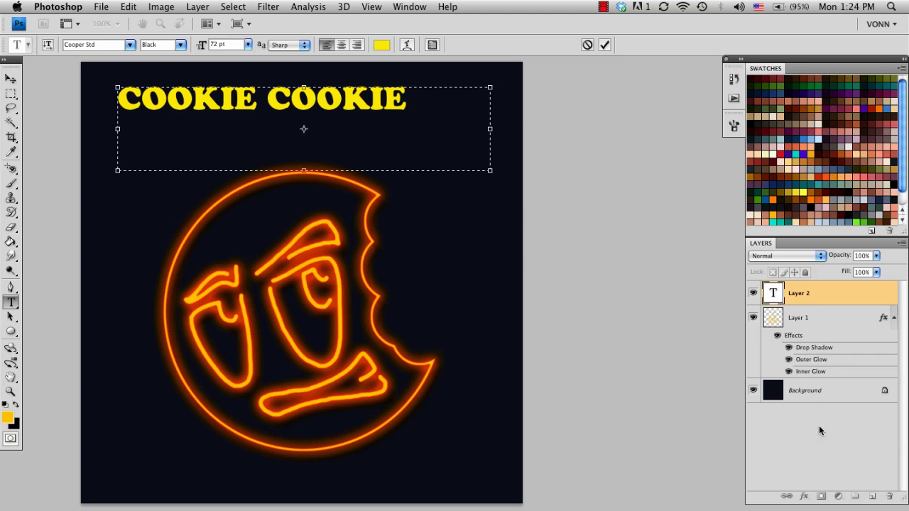
left_click(808, 321)
left_click(872, 496)
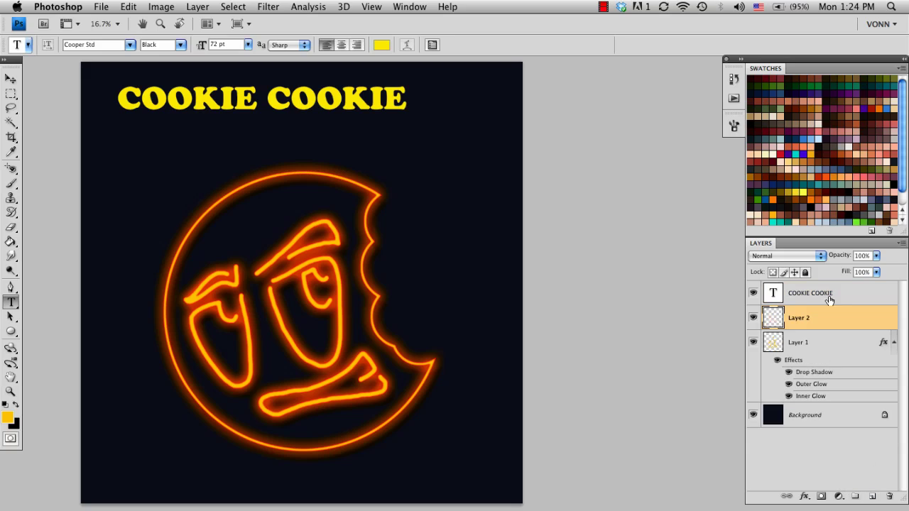
left_click_drag(813, 294, 800, 314)
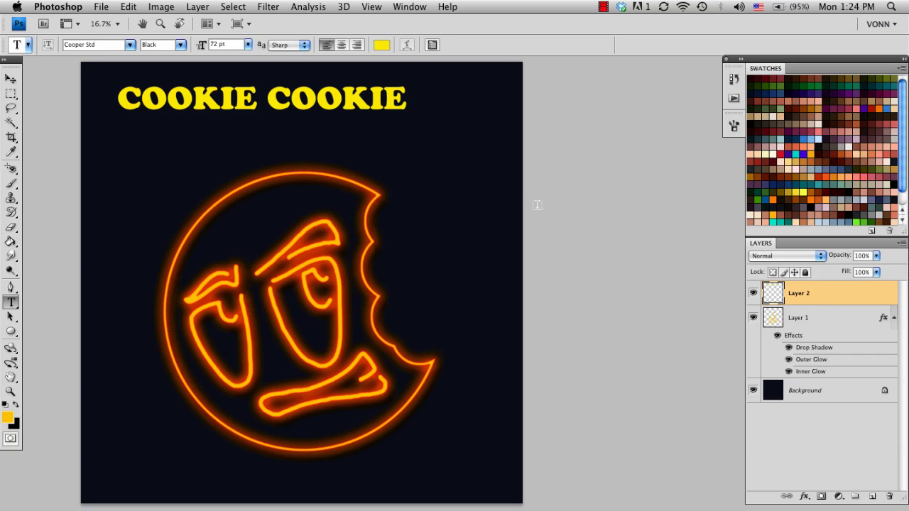
left_click(753, 293)
left_click(753, 293)
Enlarge the COOKIE COOKIE title to about 146.4% so it spans the canvas width
key("v")
left_click_drag(120, 117, 90, 129)
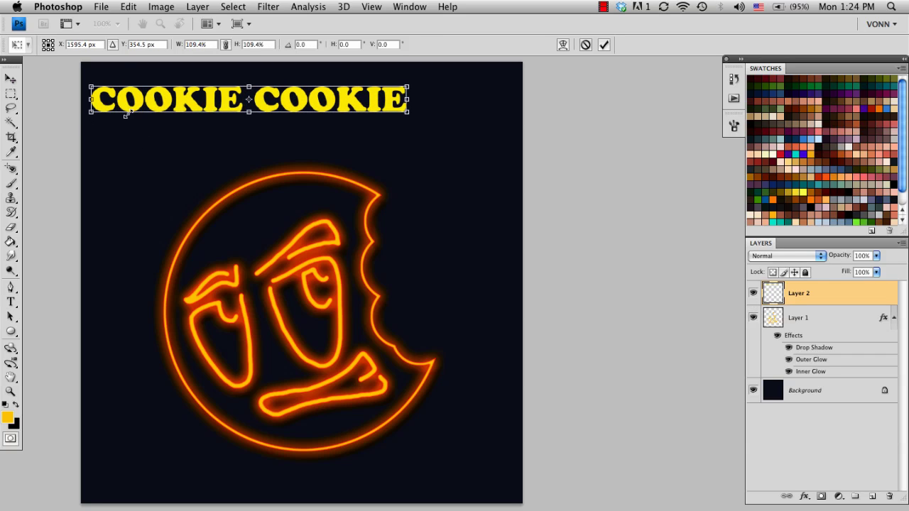
left_click_drag(411, 114, 508, 134)
key("Return")
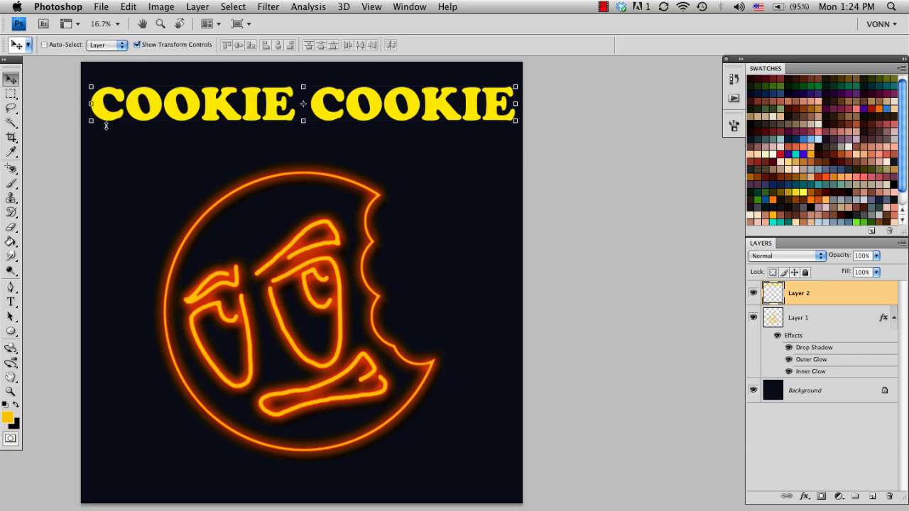
Select the entire canvas and nudge the title down to select its letters
left_click(162, 7)
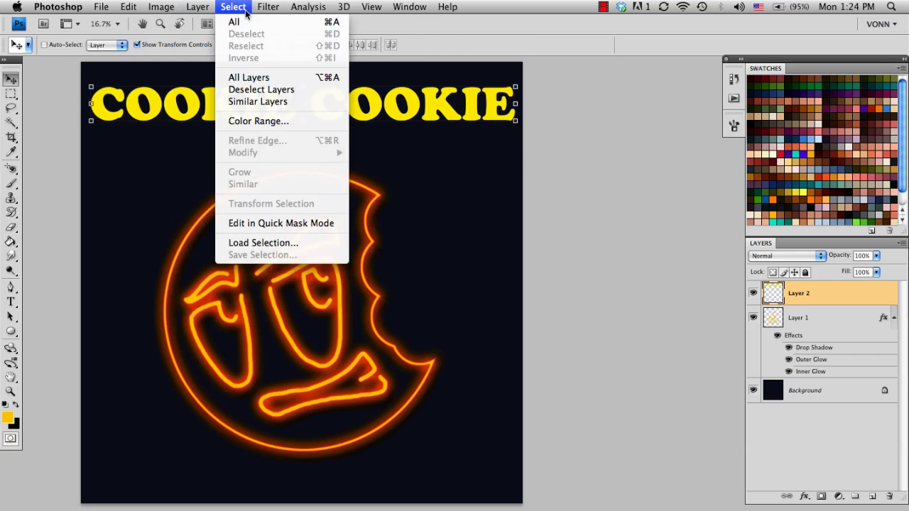
left_click(59, 106)
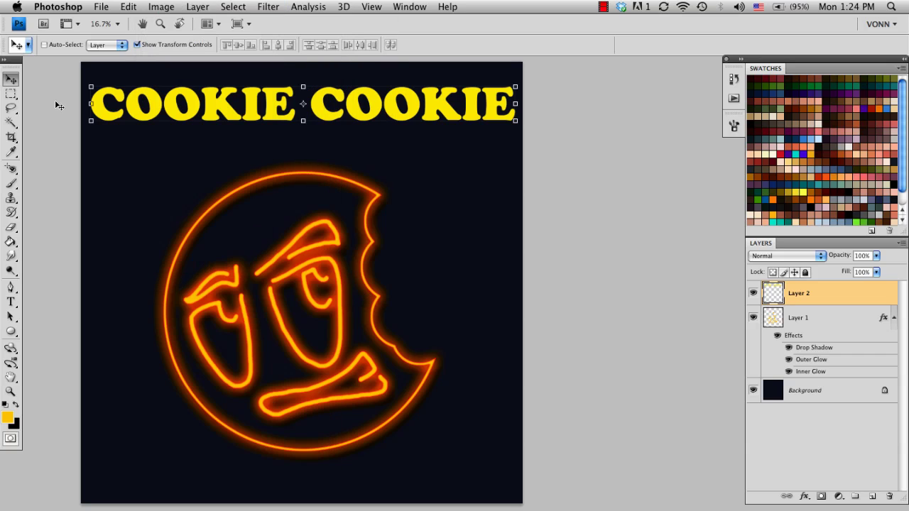
left_click(10, 107)
key("v")
key("super+a")
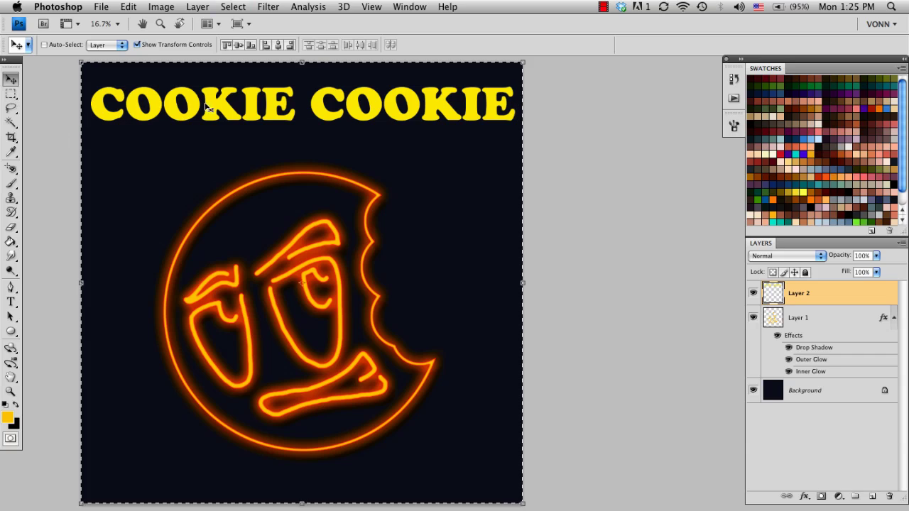
left_click_drag(201, 117, 202, 125)
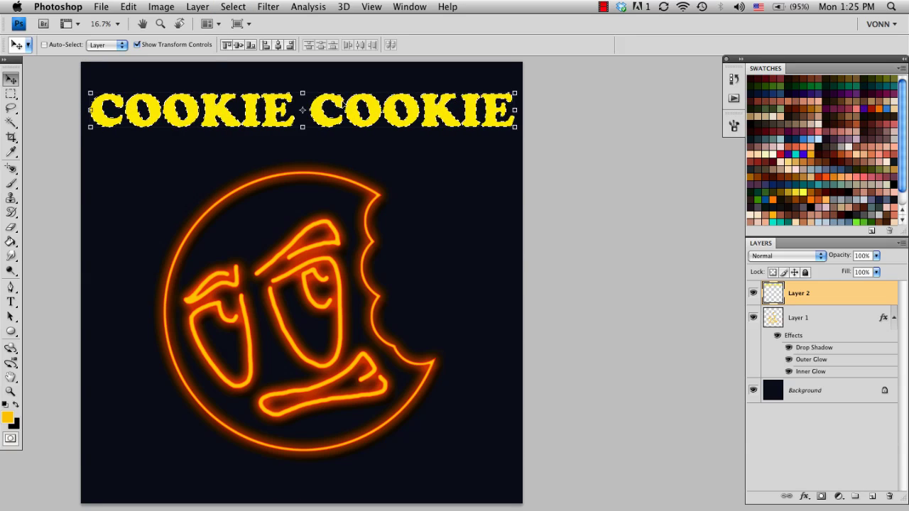
Contract the letter selection by 30 px and briefly toggle it to check the letters
left_click(235, 6)
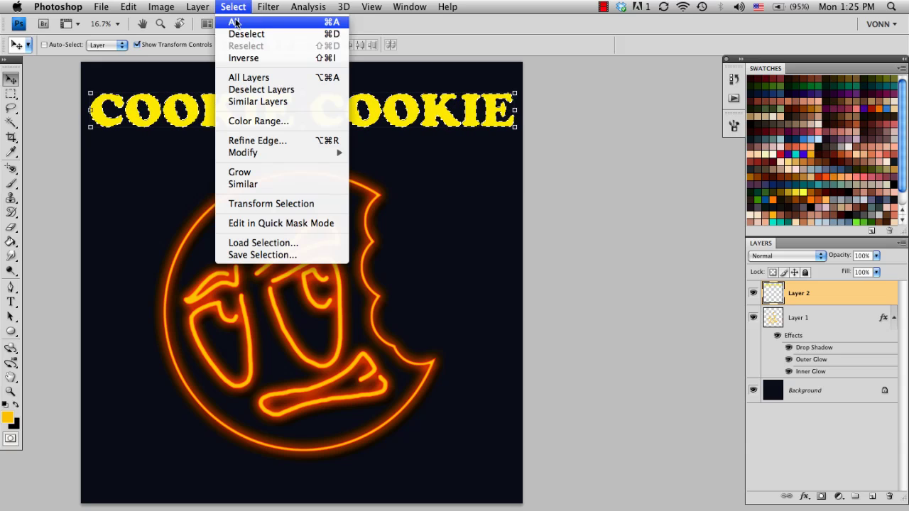
mouse_move(316, 155)
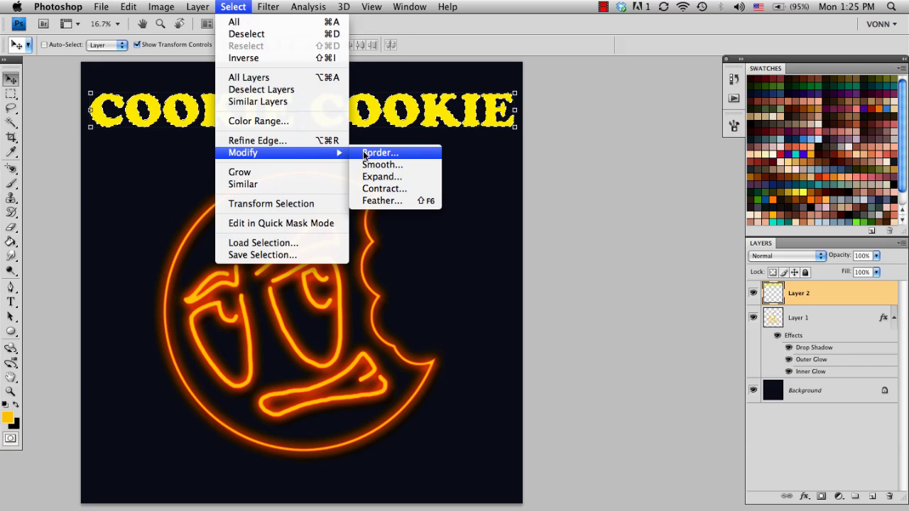
left_click(385, 189)
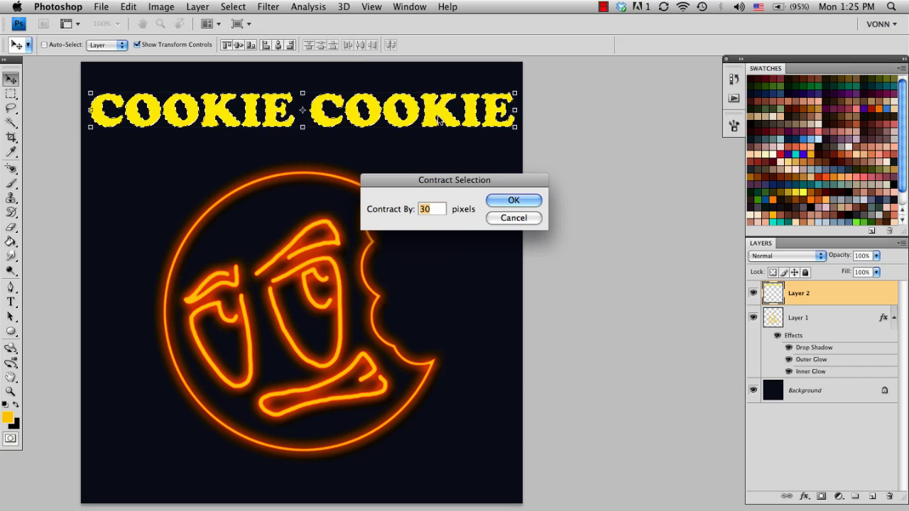
left_click(514, 199)
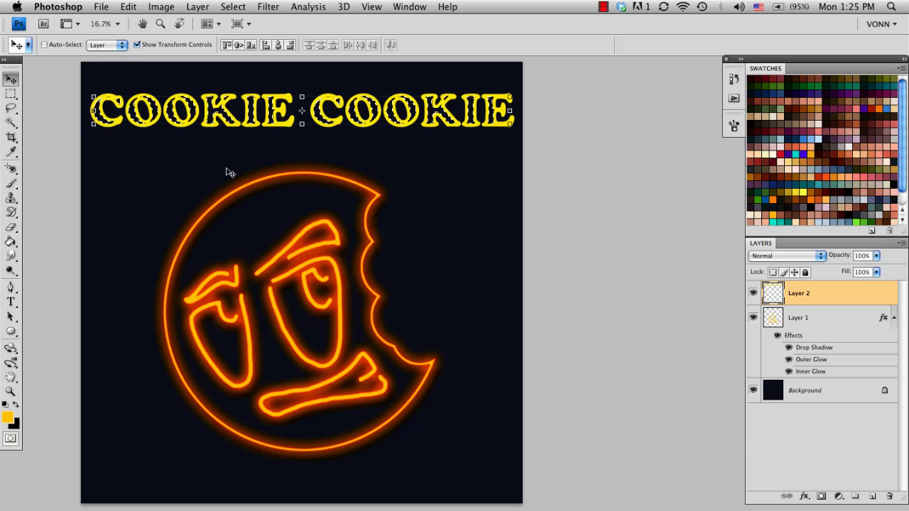
key("super+d")
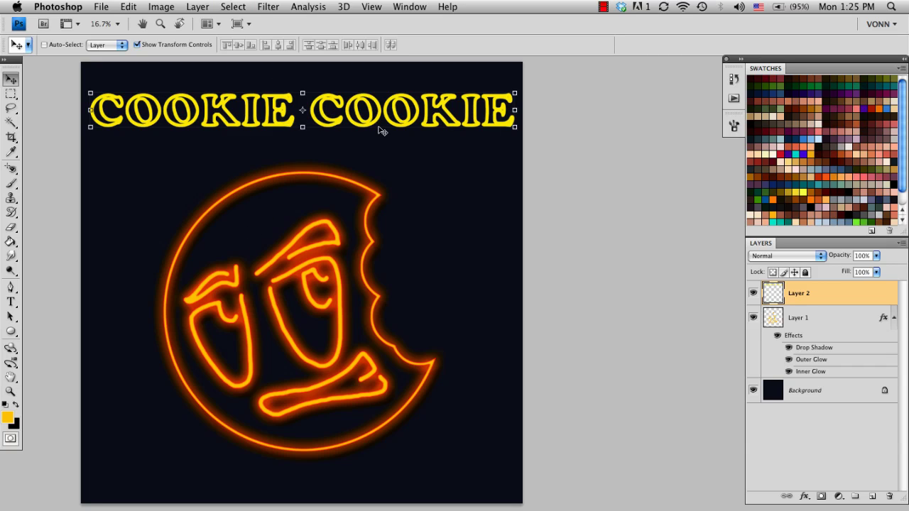
key("super+z")
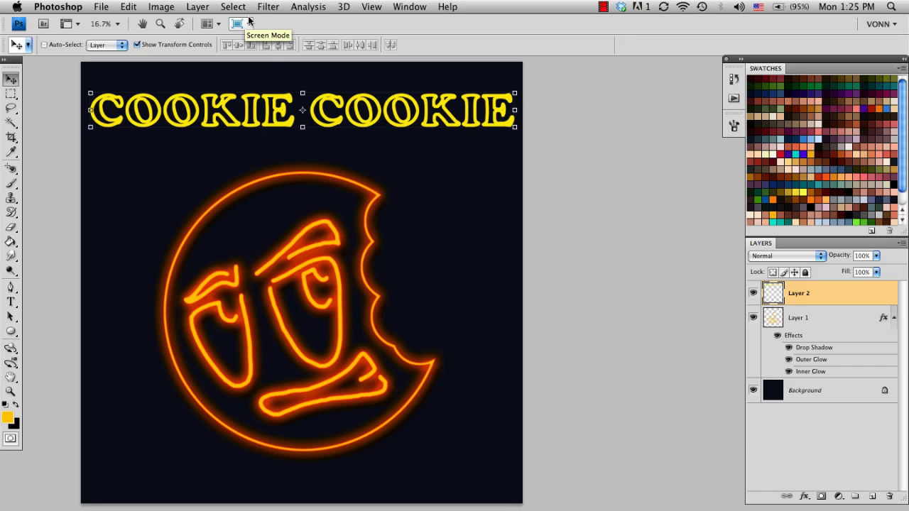
Clear the selection, then reselect just the COOKIE COOKIE letter shapes
key("super+d")
left_click(16, 107)
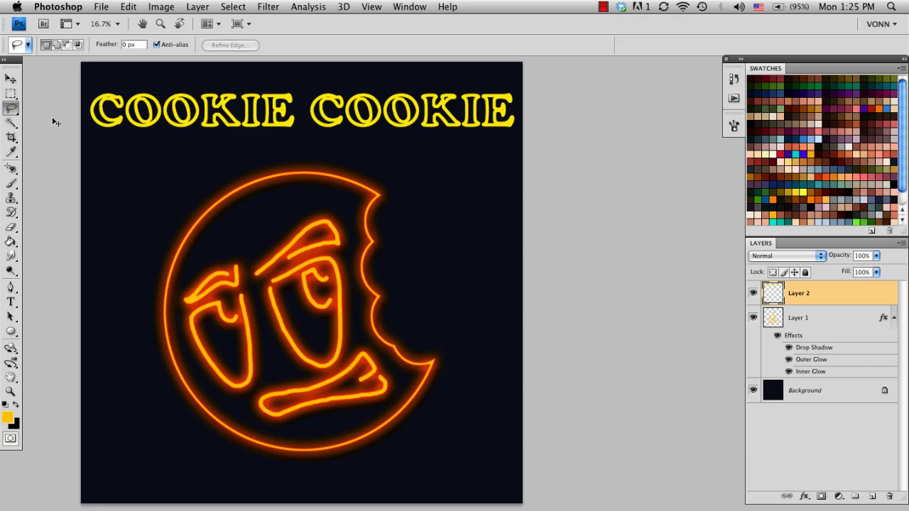
key("super+a")
key("v")
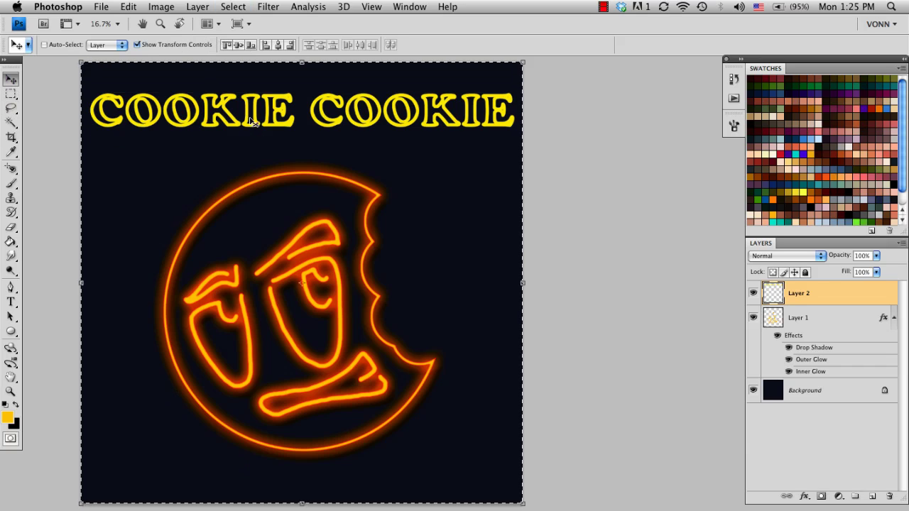
key("shift+super+d")
Fill the COOKIE COOKIE letter selection with yellow
left_click(241, 6)
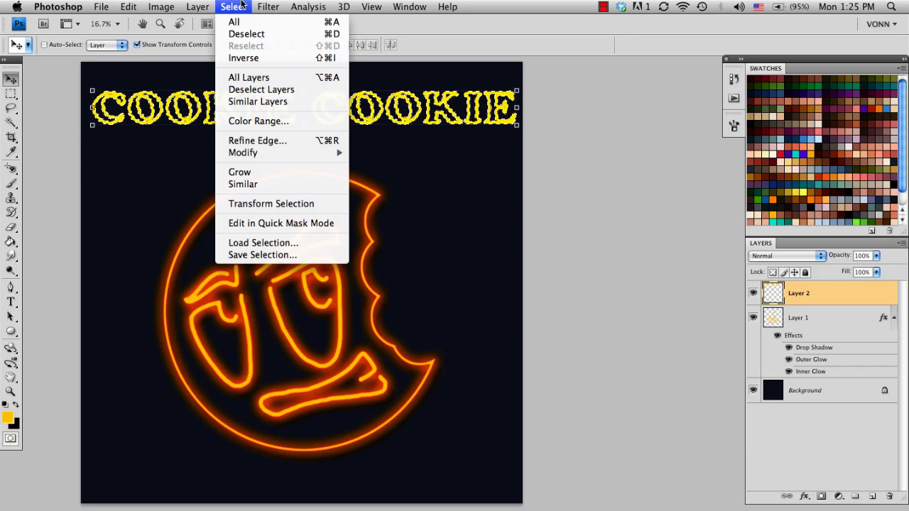
left_click(241, 7)
key("alt+BackSpace")
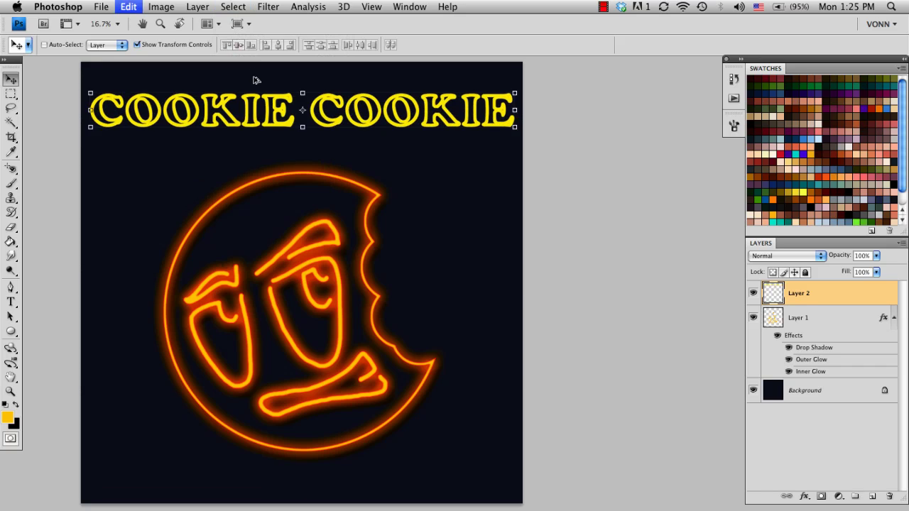
Contract the selection by 20 px, delete the letter interiors, deselect, and nudge the title up
left_click(233, 7)
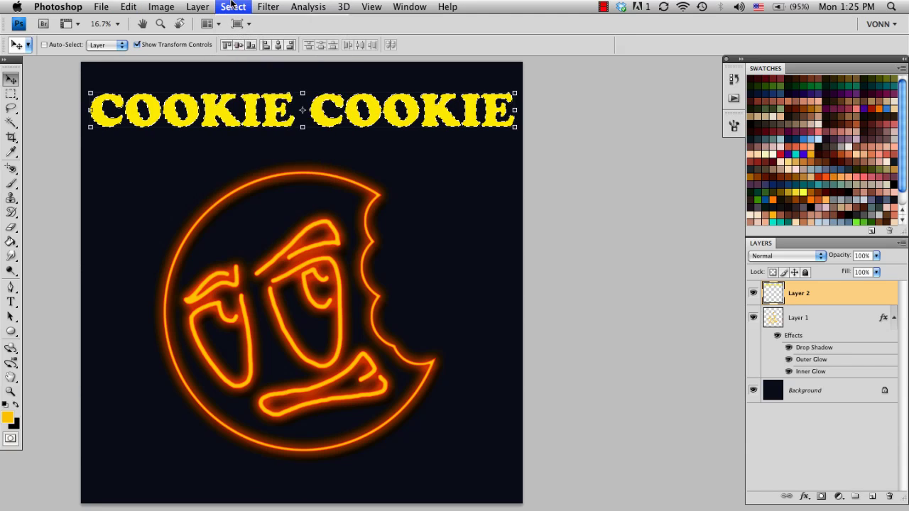
mouse_move(284, 153)
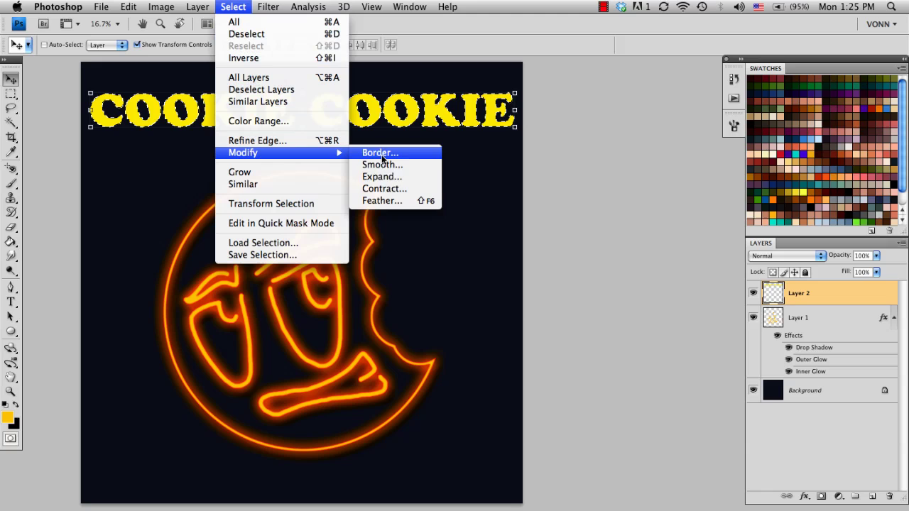
left_click(387, 189)
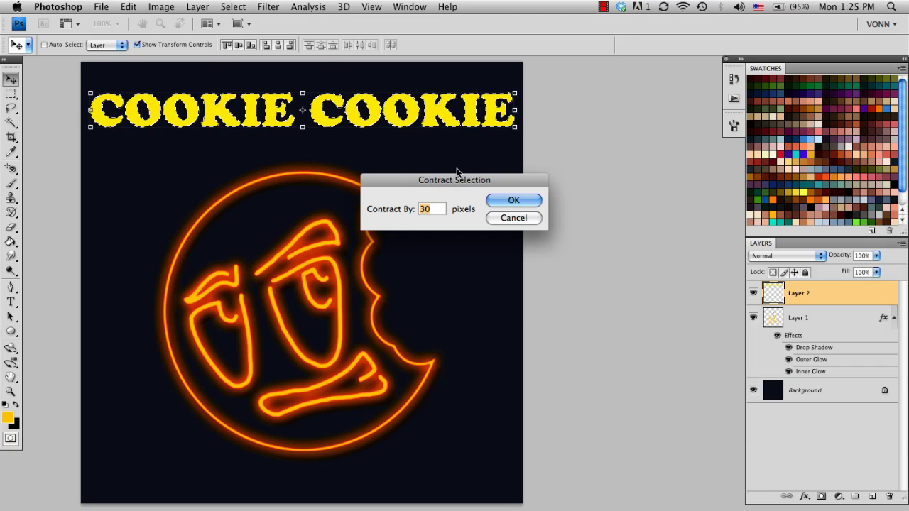
type("4")
key("BackSpace")
key("BackSpace")
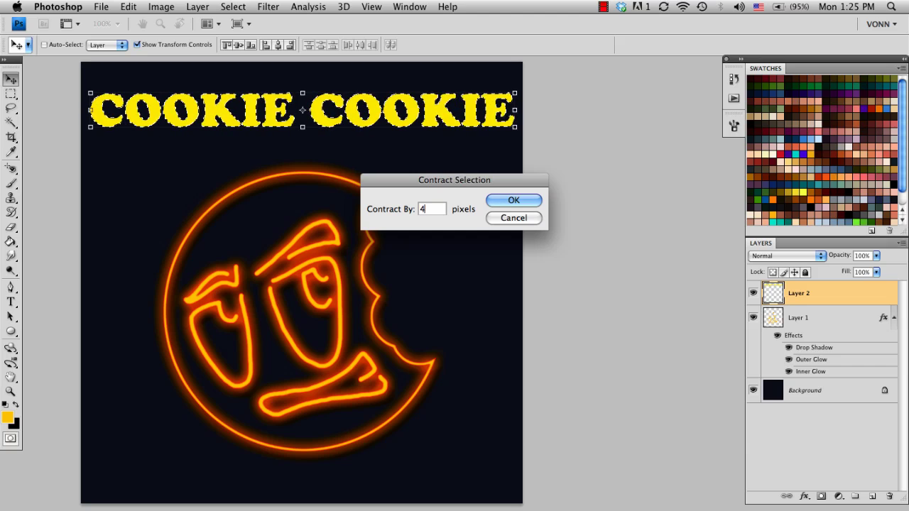
type("20")
left_click(497, 200)
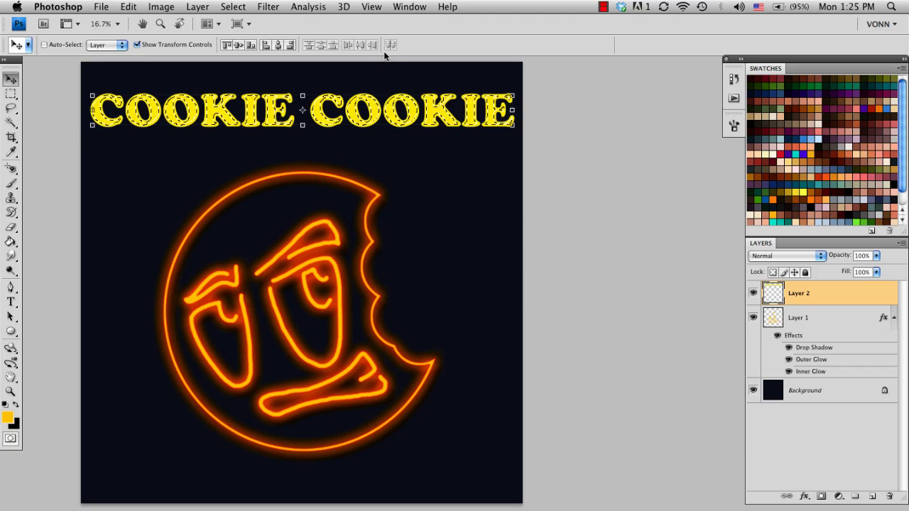
key("super+BackSpace")
key("super+d")
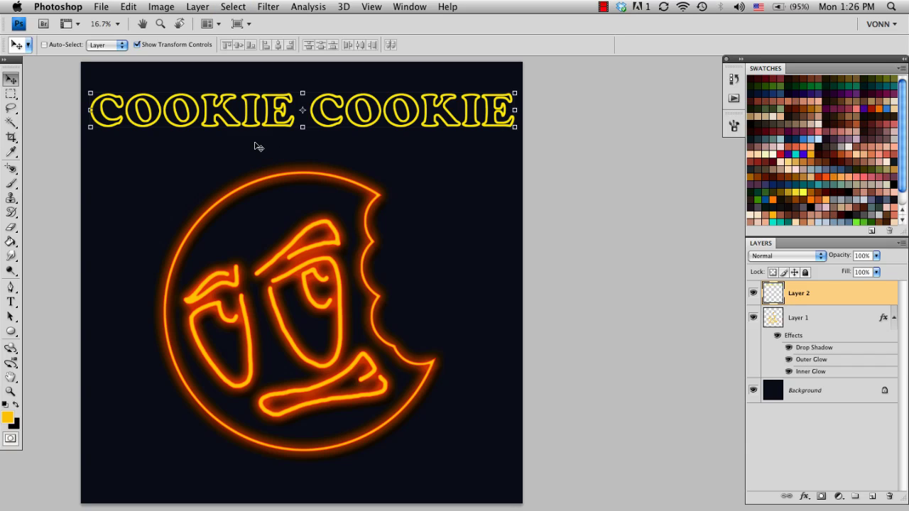
key("shift+Up")
key("shift+Up")
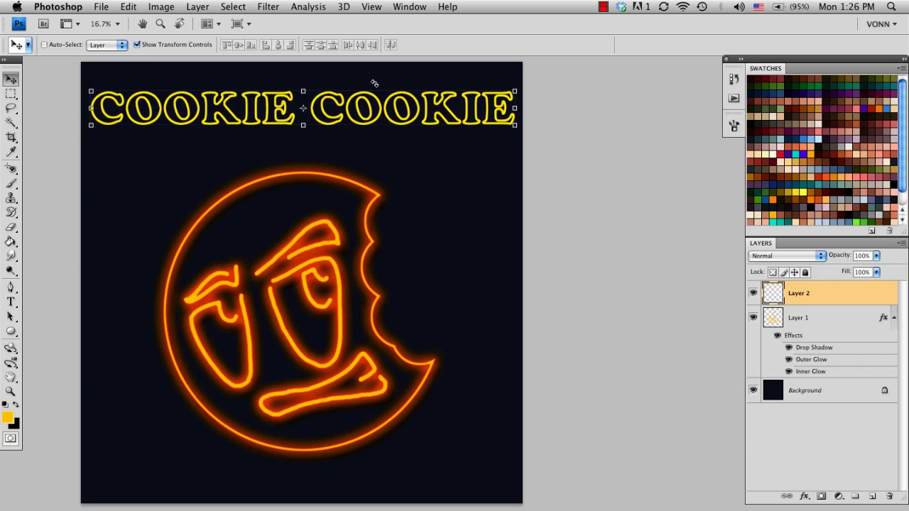
Copy Layer 1's Drop Shadow, Outer Glow and Inner Glow layer style
left_click(787, 331)
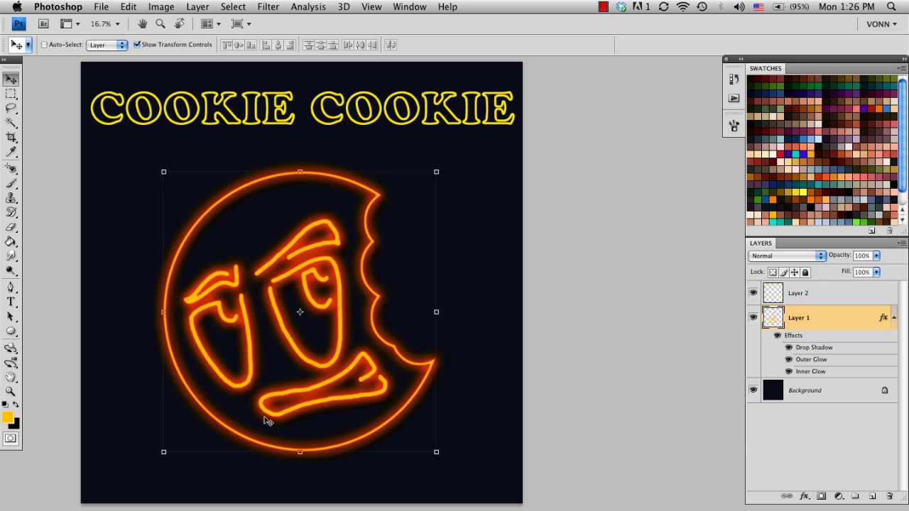
right_click(793, 336)
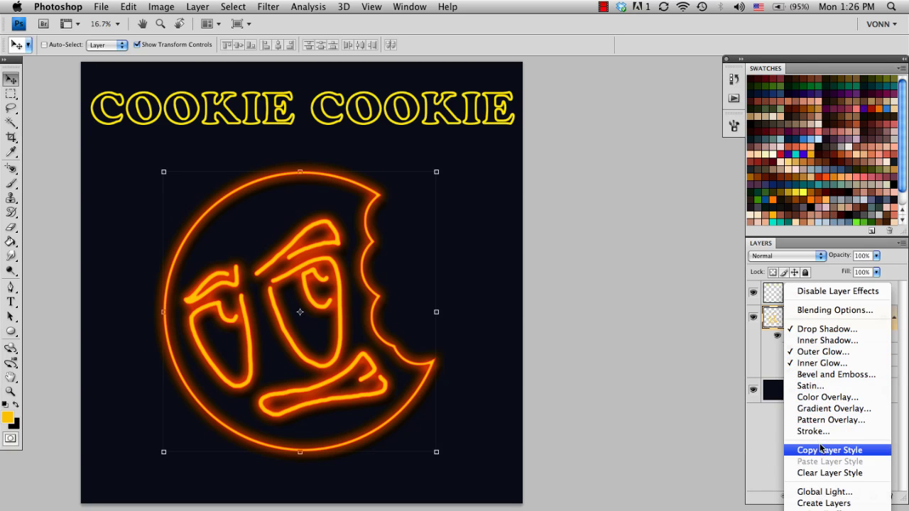
left_click(821, 448)
Paste the copied glow layer style onto the title's Layer 2
left_click(788, 296)
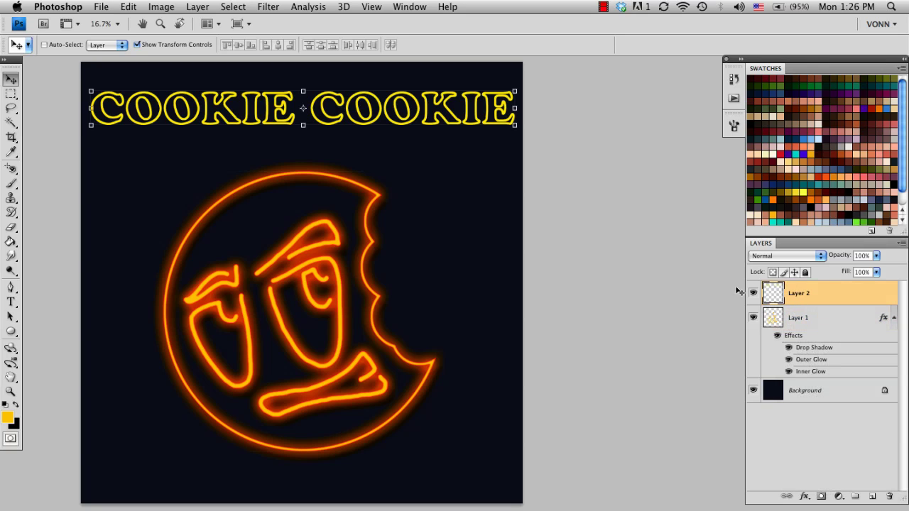
right_click(775, 298)
left_click(689, 329)
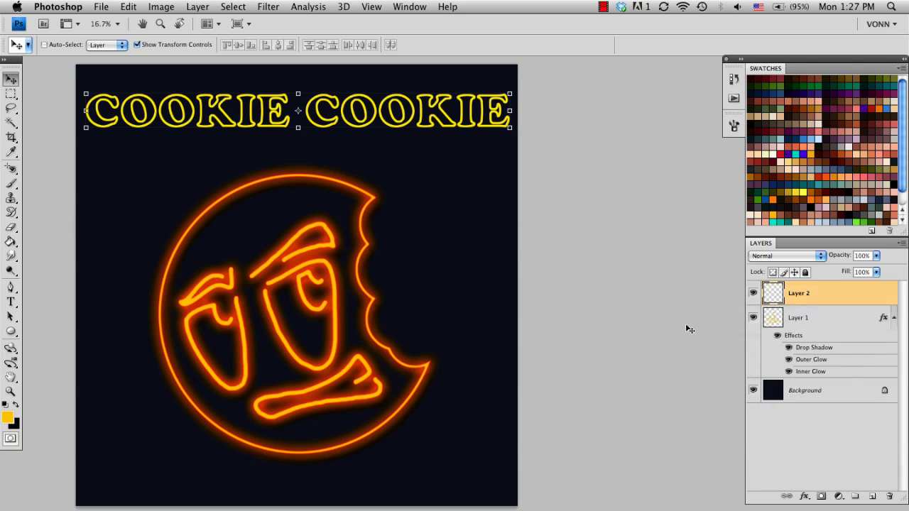
right_click(801, 293)
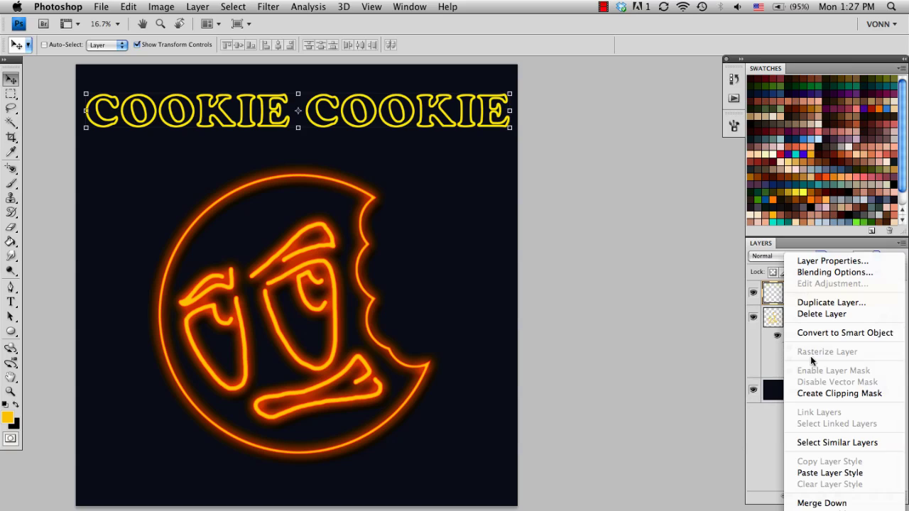
left_click(820, 473)
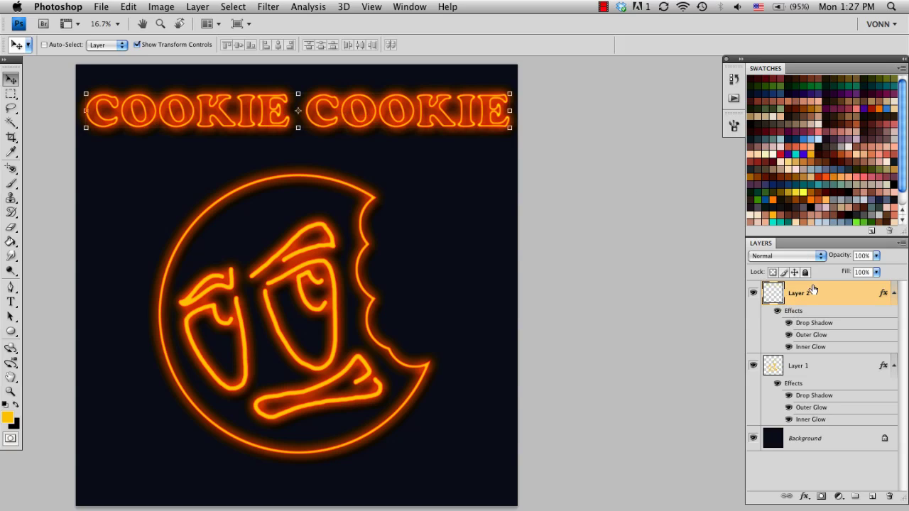
Reduce Layer 2's Outer Glow size from 117 px to 59 px
double_click(796, 307)
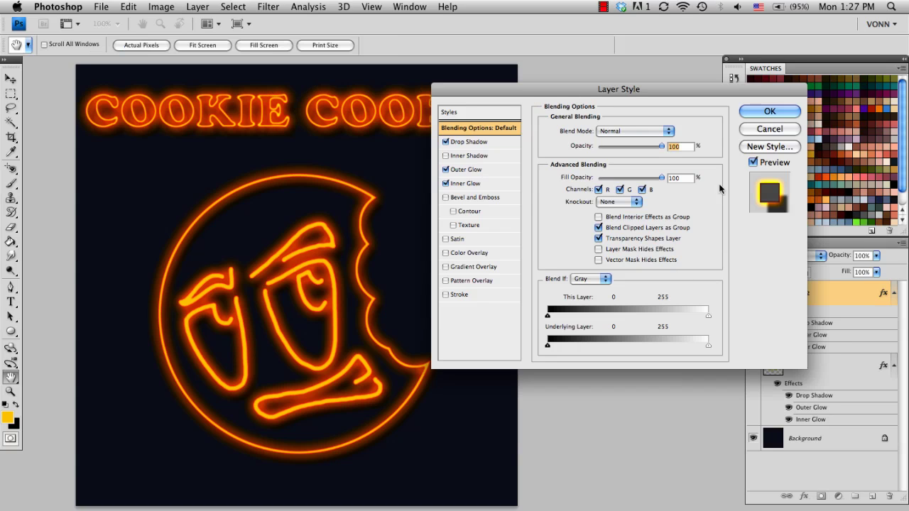
left_click(467, 170)
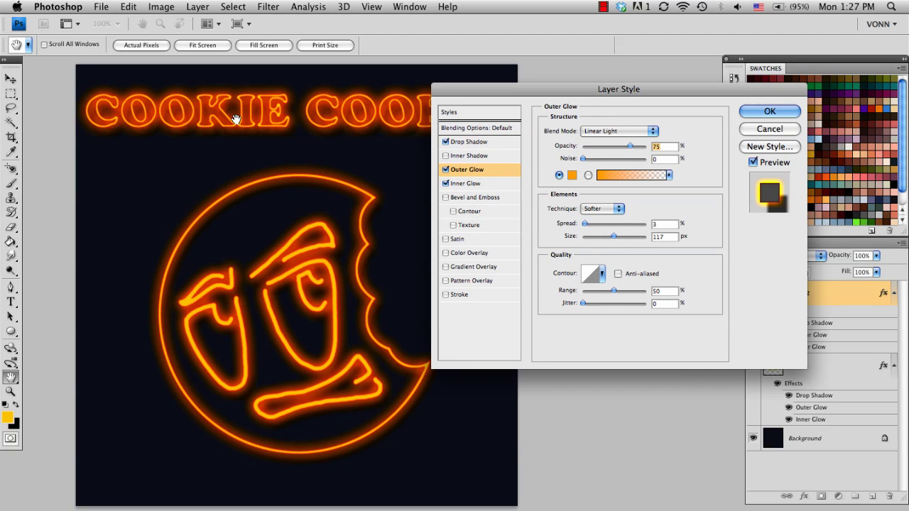
left_click_drag(615, 243, 600, 242)
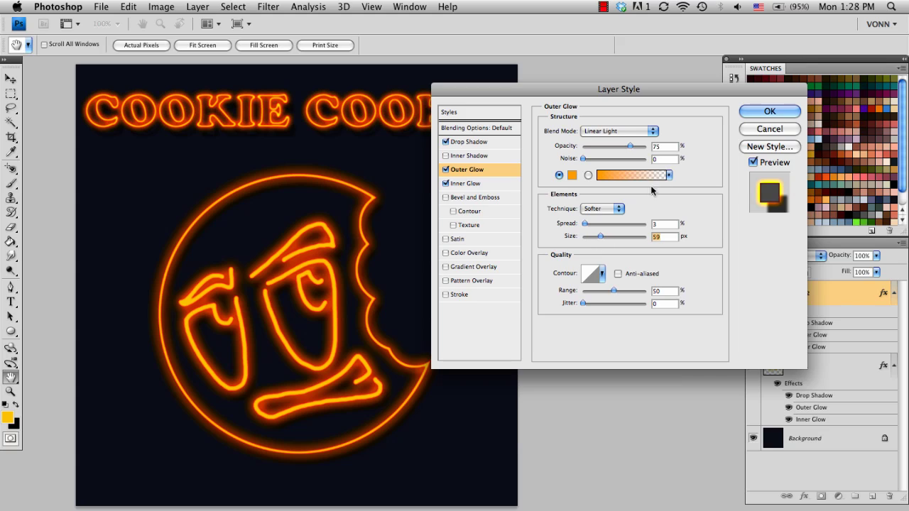
left_click(757, 113)
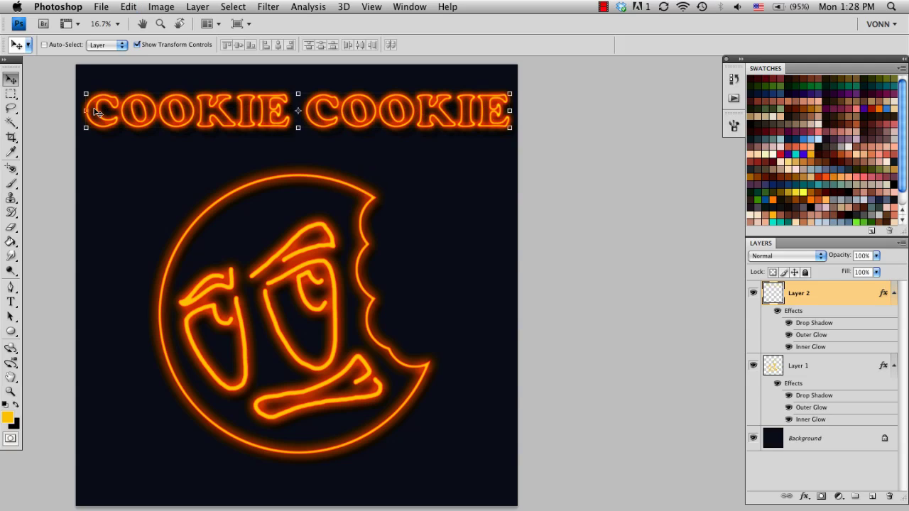
With the Brush tool, try a couple of test strokes and undo each one
left_click(11, 183)
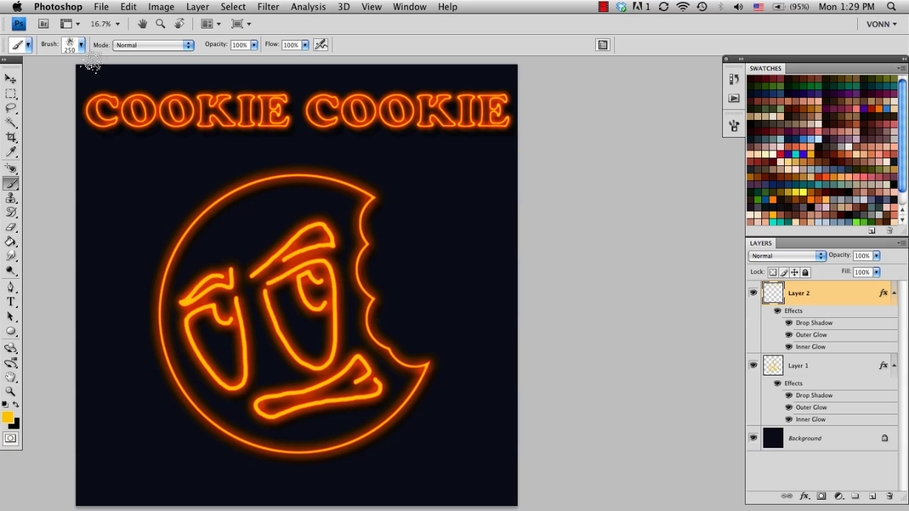
left_click(82, 44)
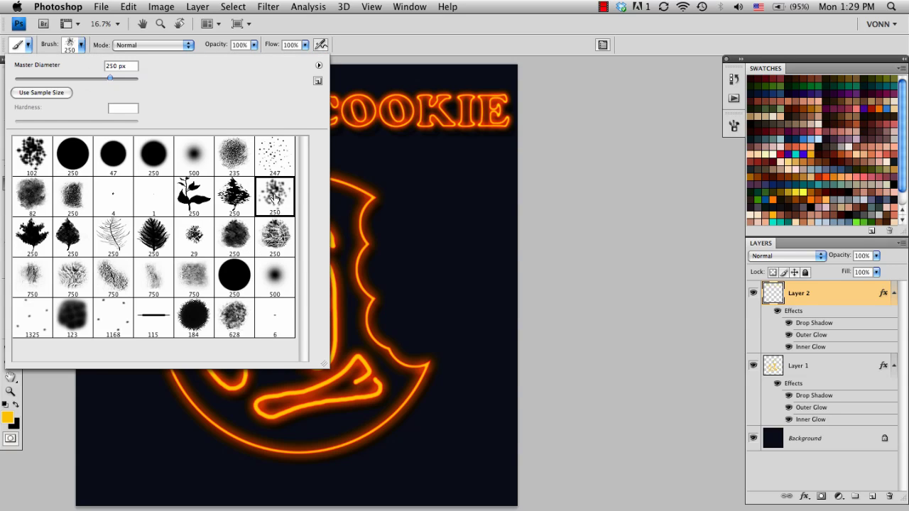
left_click(399, 231)
mouse_move(465, 188)
left_mouse_down()
mouse_move(456, 218)
mouse_move(401, 269)
mouse_move(419, 299)
left_mouse_up()
key("super+z")
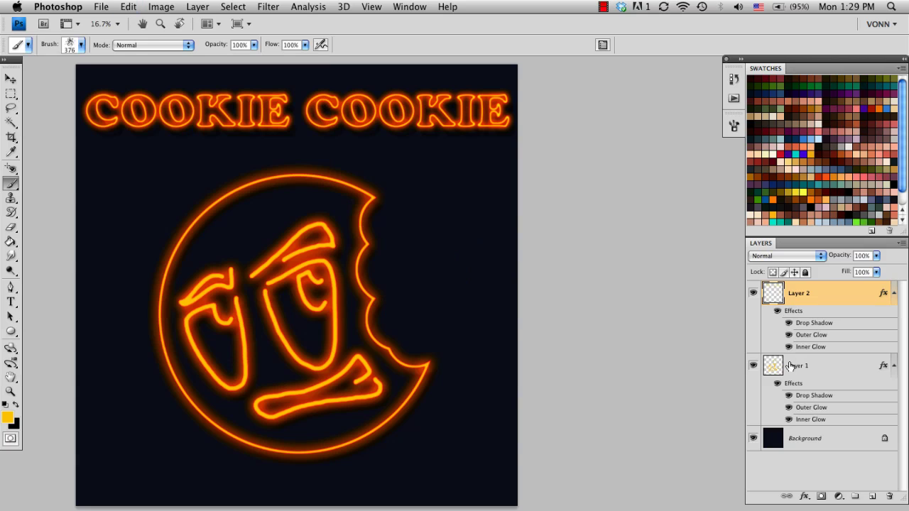
key("bracketleft")
key("bracketleft")
key("bracketleft")
key("bracketleft")
key("bracketleft")
mouse_move(451, 166)
left_mouse_down()
mouse_move(436, 243)
mouse_move(458, 401)
mouse_move(386, 305)
mouse_move(371, 142)
mouse_move(297, 141)
left_mouse_up()
key("super+z")
Load the 347 px leaf brush tip, then test two leaf strokes and undo them
left_click(81, 45)
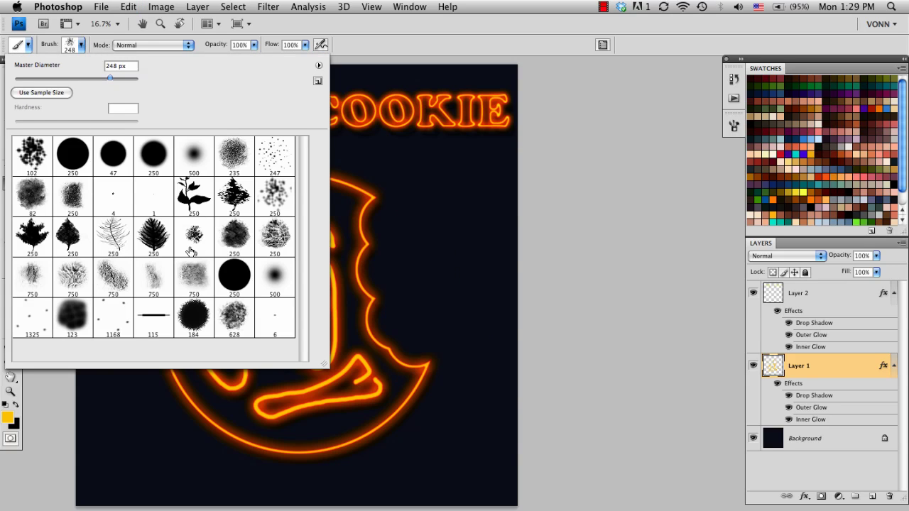
double_click(41, 240)
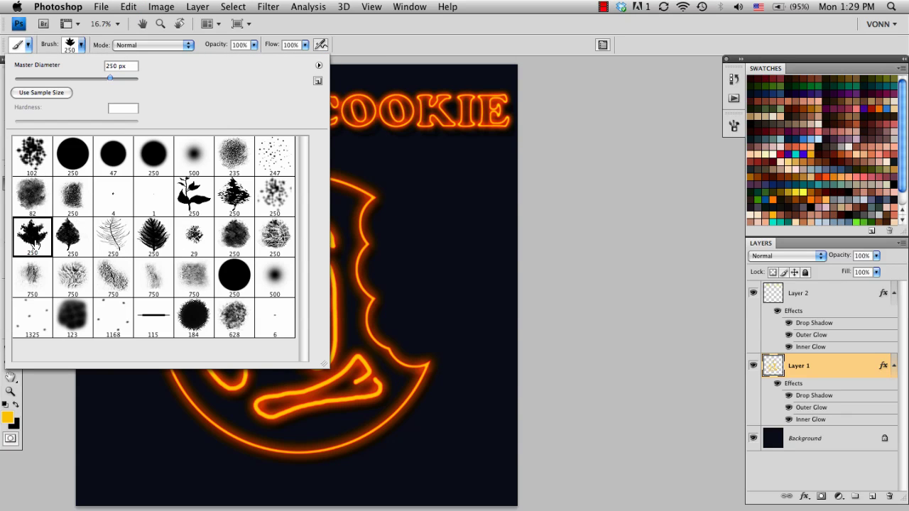
mouse_move(469, 128)
left_mouse_down()
mouse_move(374, 226)
mouse_move(181, 348)
left_mouse_up()
key("super+z")
mouse_move(443, 155)
left_mouse_down()
mouse_move(321, 302)
mouse_move(129, 423)
mouse_move(80, 501)
left_mouse_up()
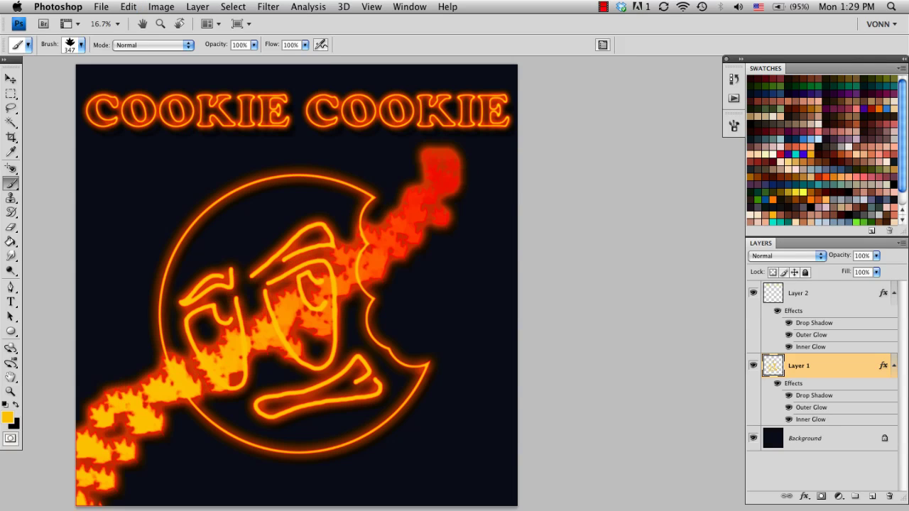
key("super+z")
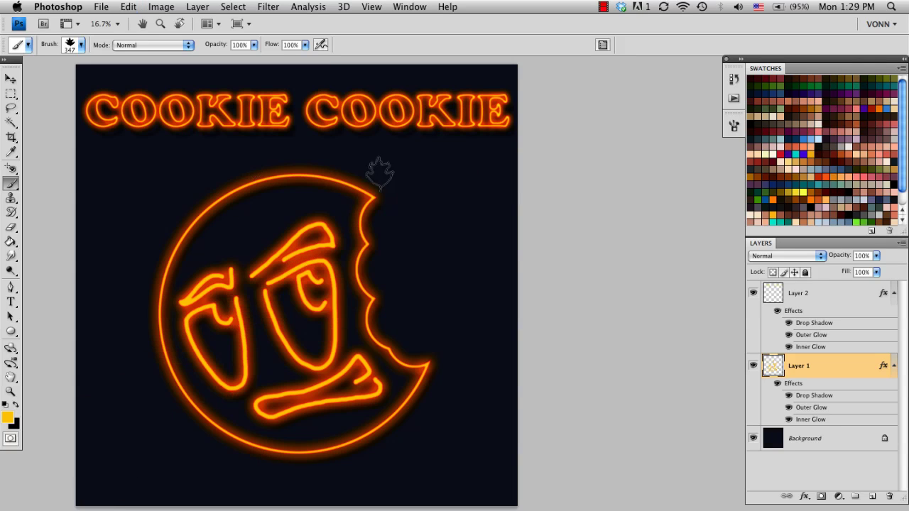
scroll(476, 304, "left", 1)
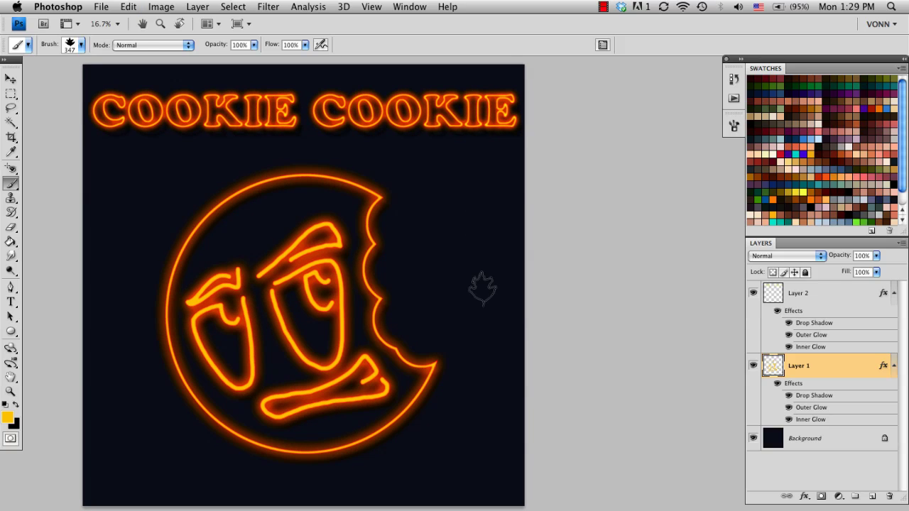